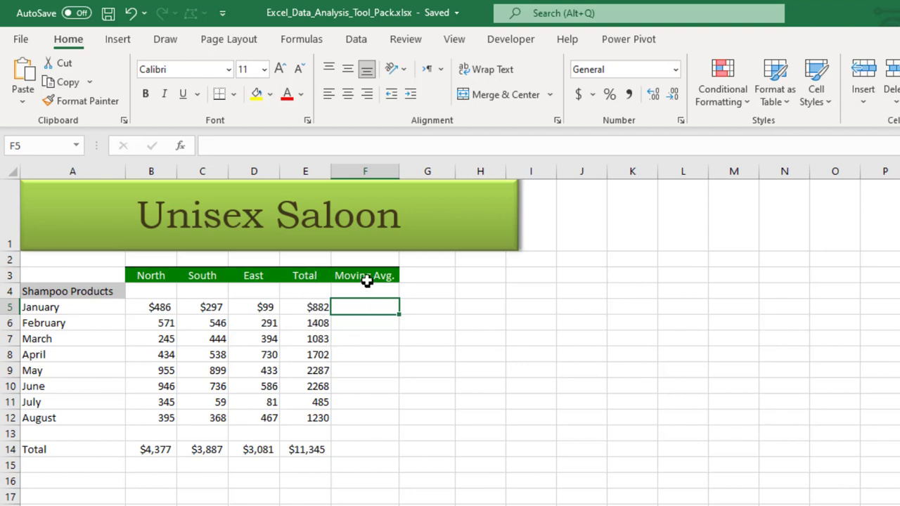
click(355, 325)
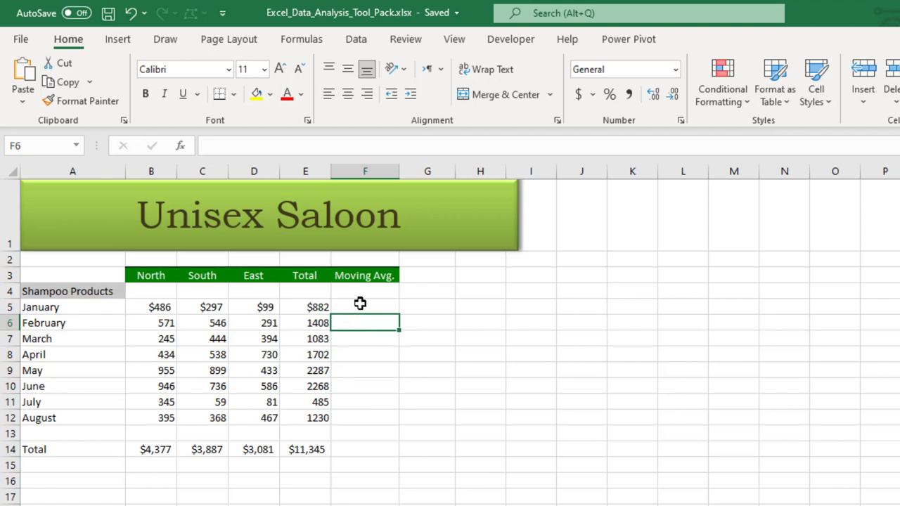
click(360, 304)
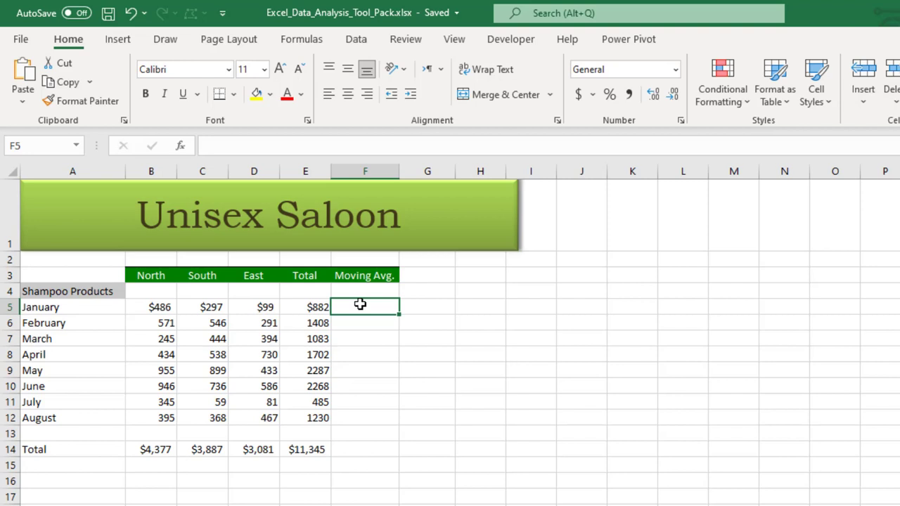
- Check in the Excel add-ins manager whether the Analysis ToolPak is enabled, then close it without changes
click(355, 43)
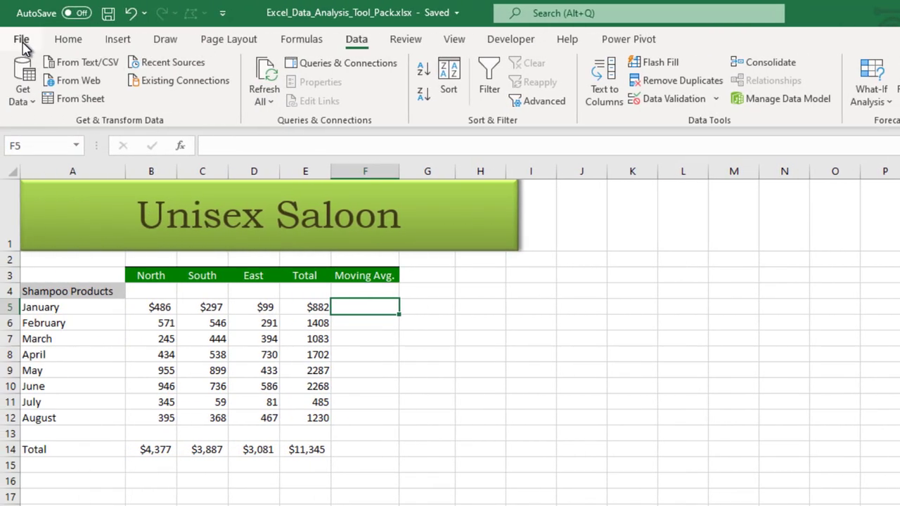
click(22, 40)
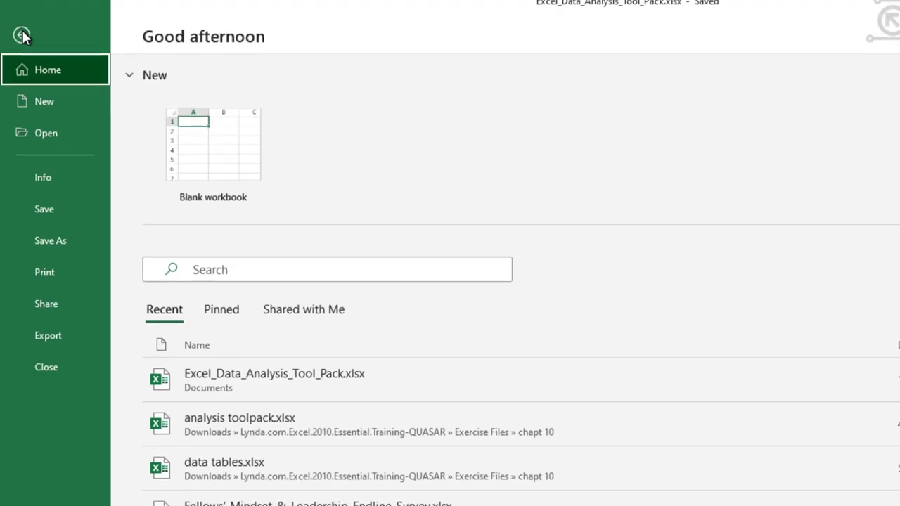
click(46, 480)
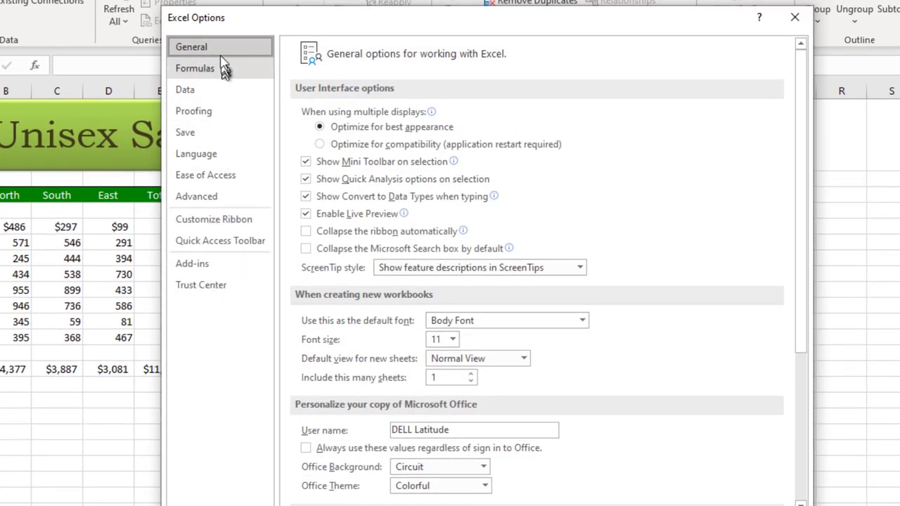
click(202, 264)
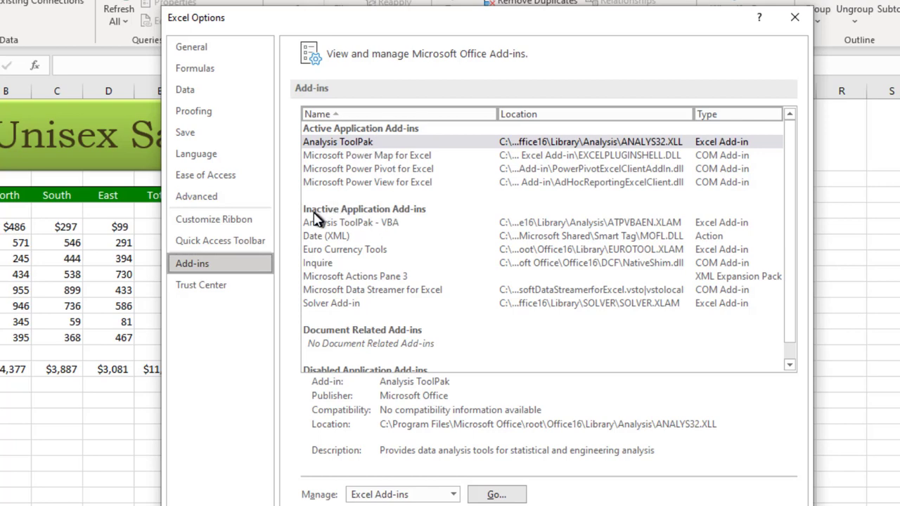
click(386, 224)
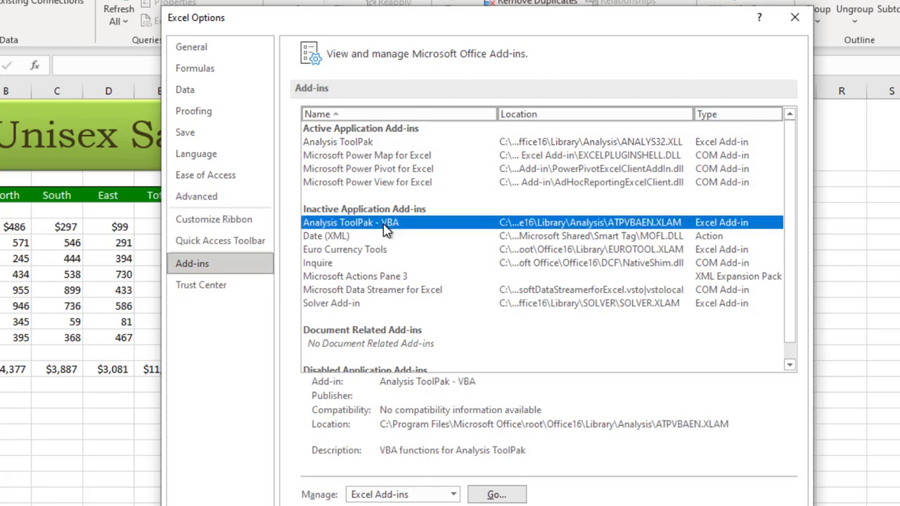
click(493, 494)
click(455, 180)
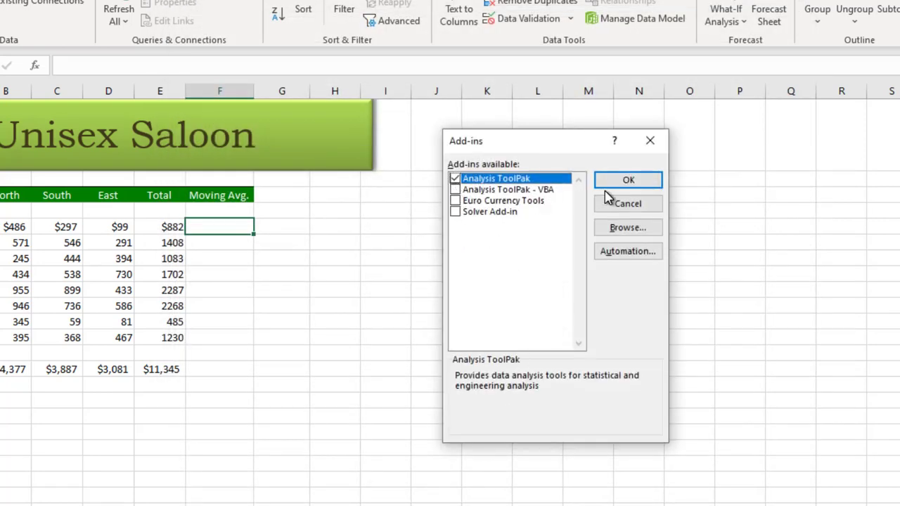
click(650, 141)
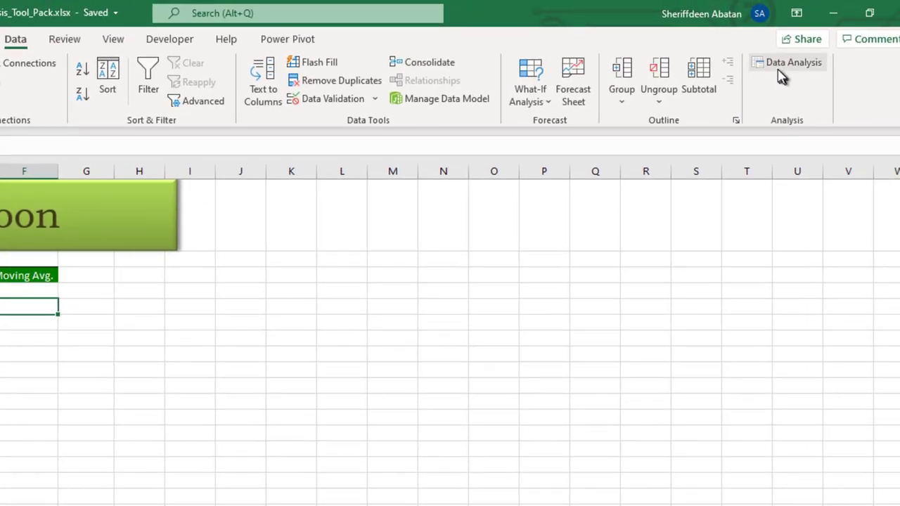
- Open the Moving Average tool from the Data Analysis toolset
click(778, 67)
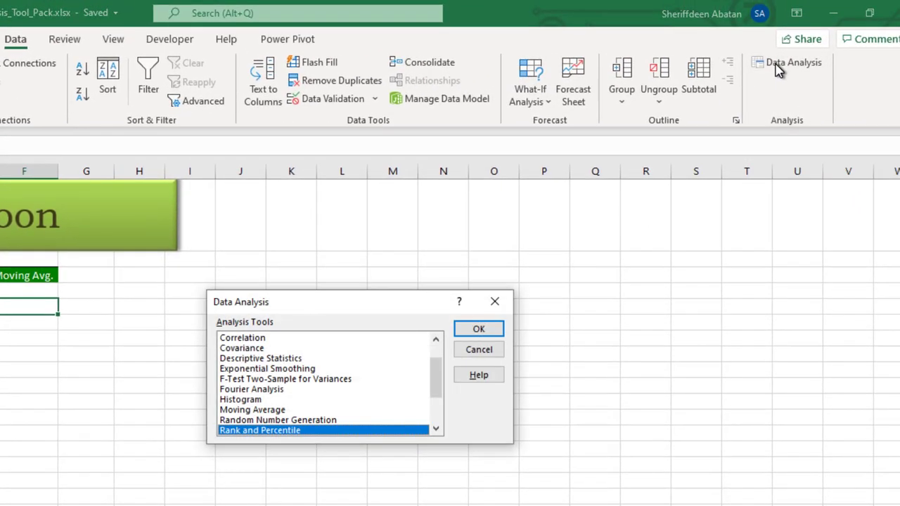
drag(310, 298, 295, 262)
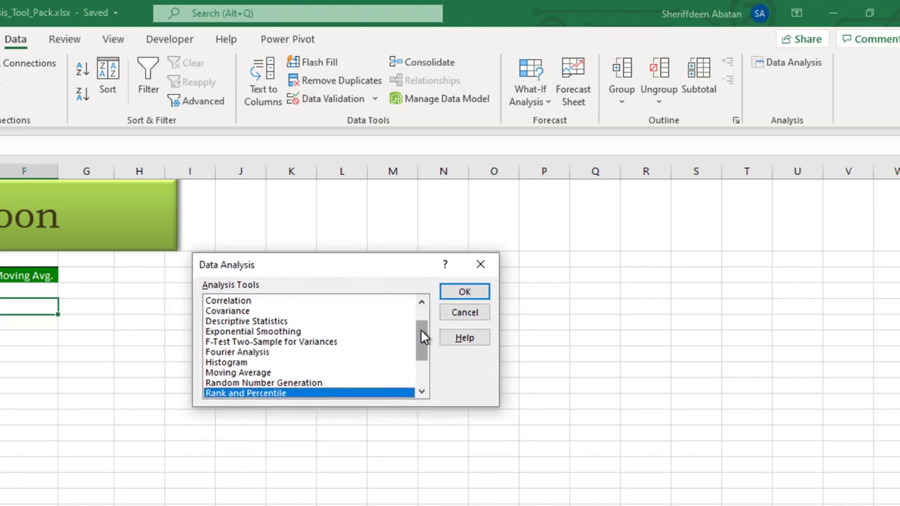
drag(422, 338, 421, 330)
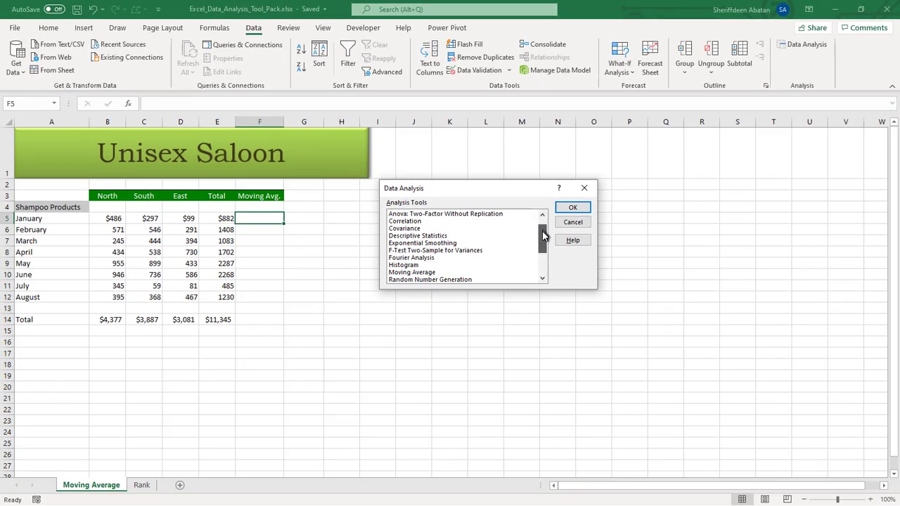
drag(543, 236, 545, 221)
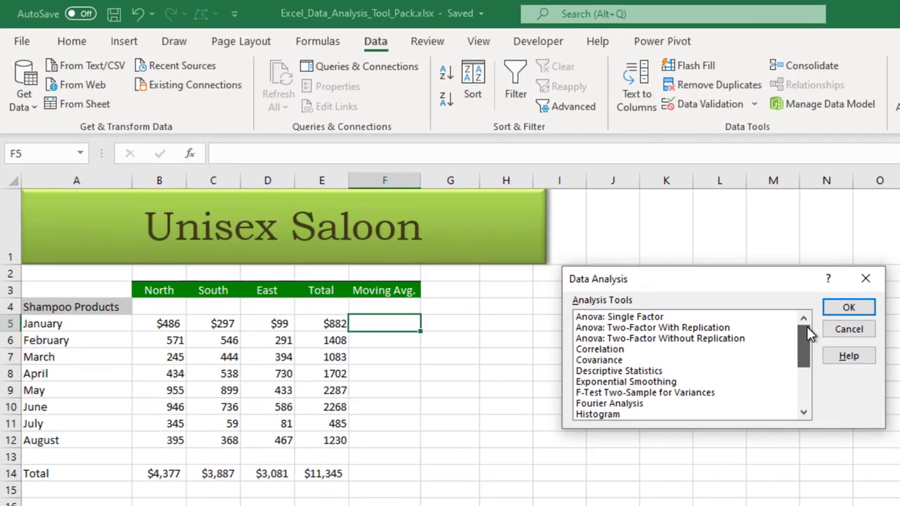
drag(808, 334, 800, 352)
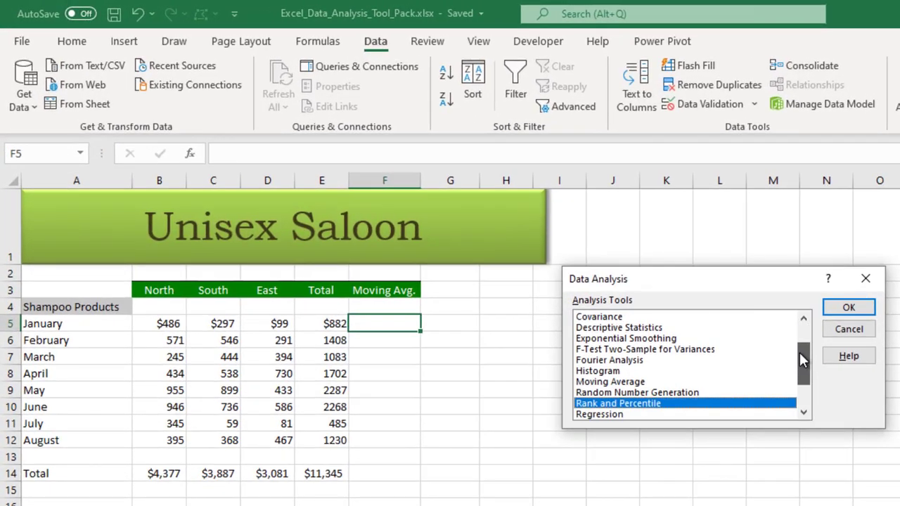
click(610, 382)
click(866, 310)
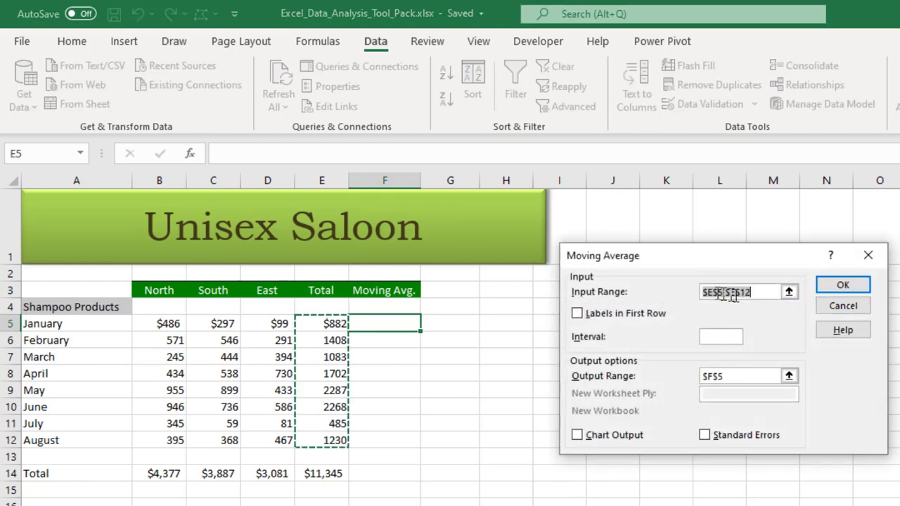
- Run the moving average on input range $E$5:$E$12 with output range $F$5, a blank interval and no chart output
click(789, 292)
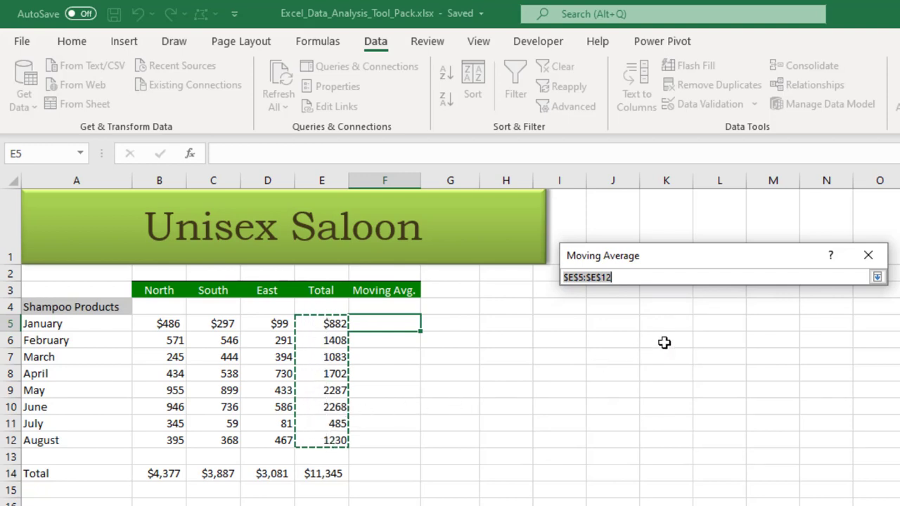
click(878, 278)
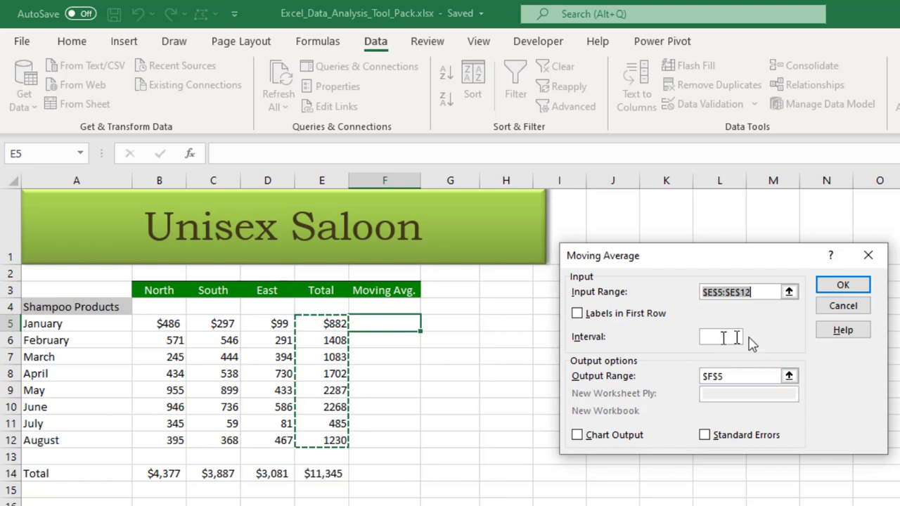
click(789, 378)
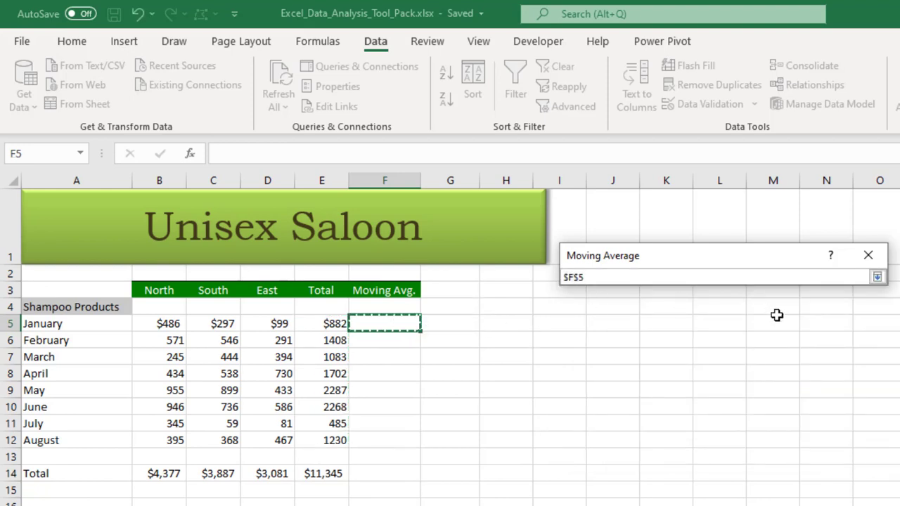
click(878, 278)
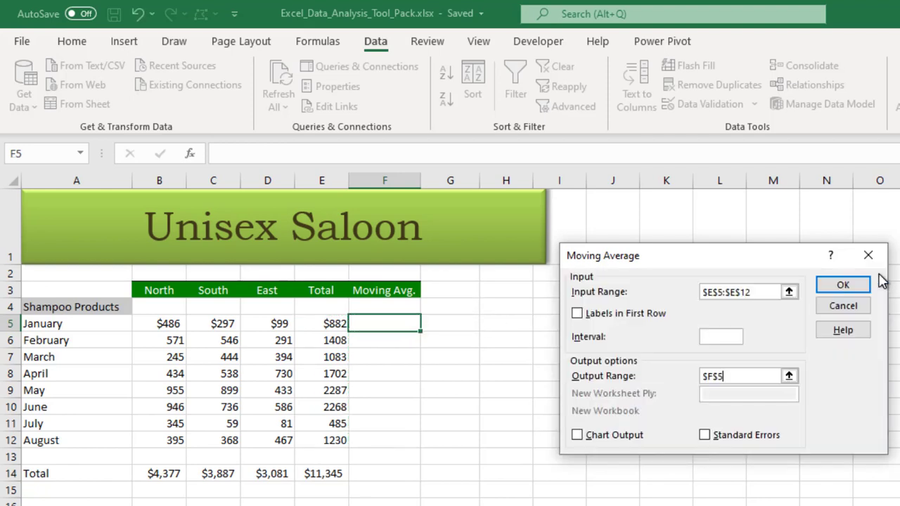
click(577, 437)
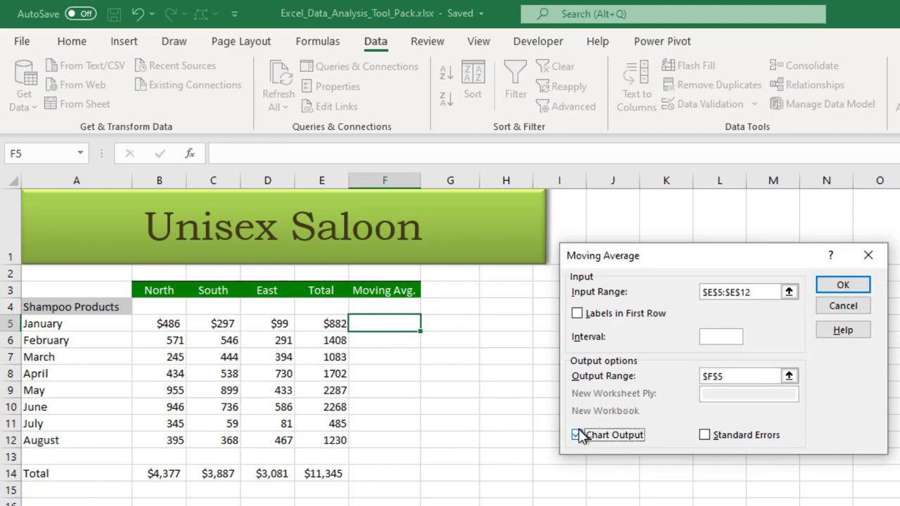
click(577, 437)
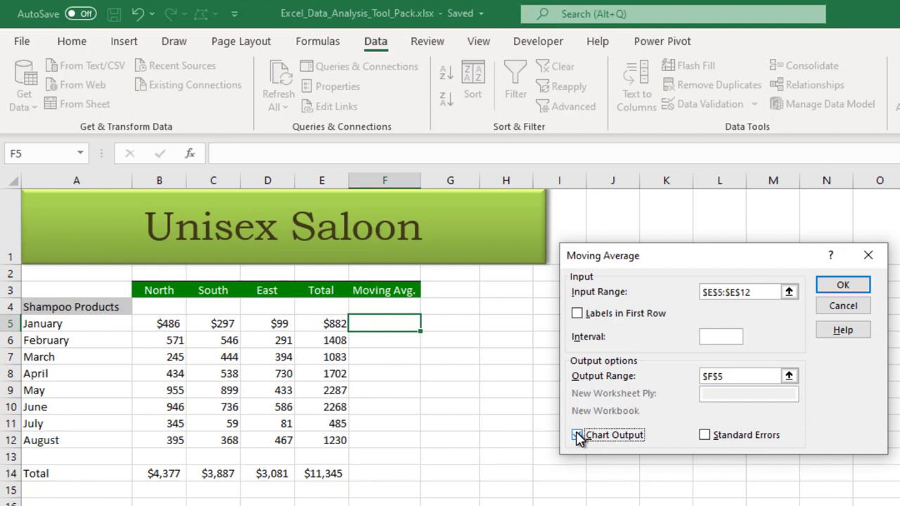
click(834, 287)
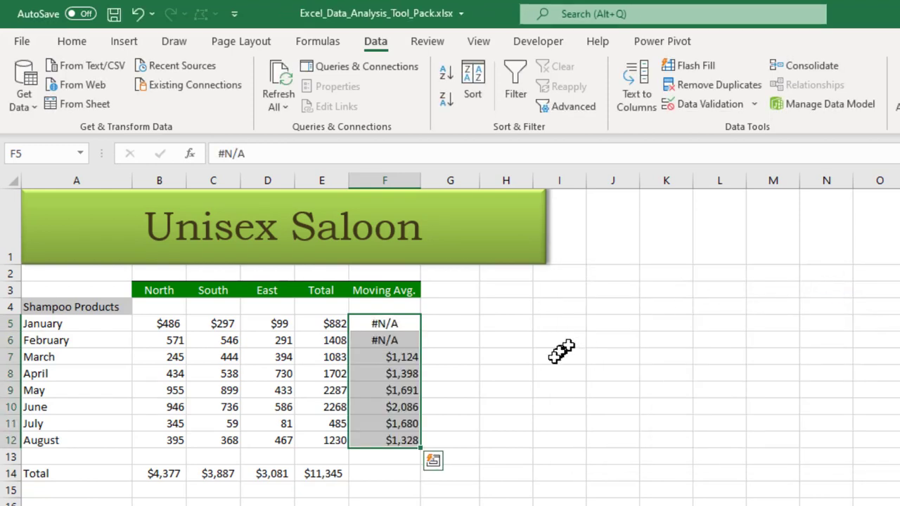
- Examine the moving-average results for January and February in F5:F6 and the formula and source range behind March's value in F7
click(402, 359)
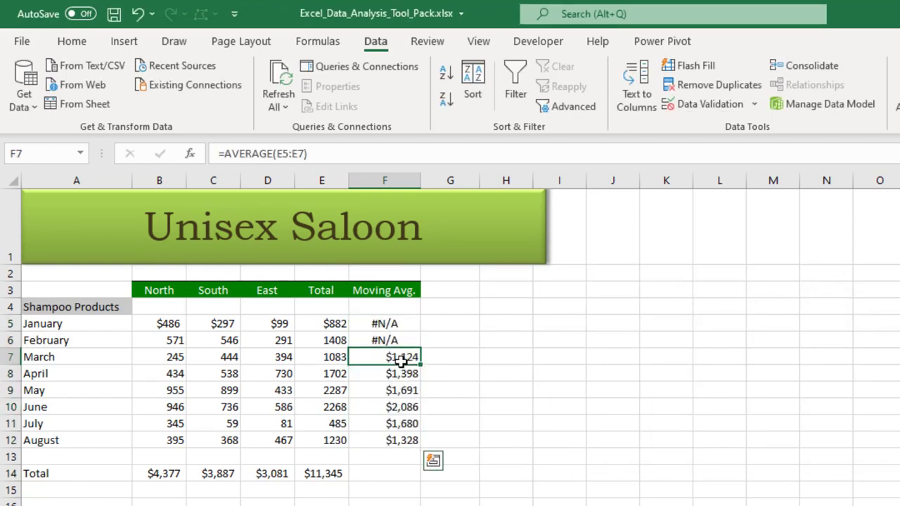
click(378, 327)
click(378, 341)
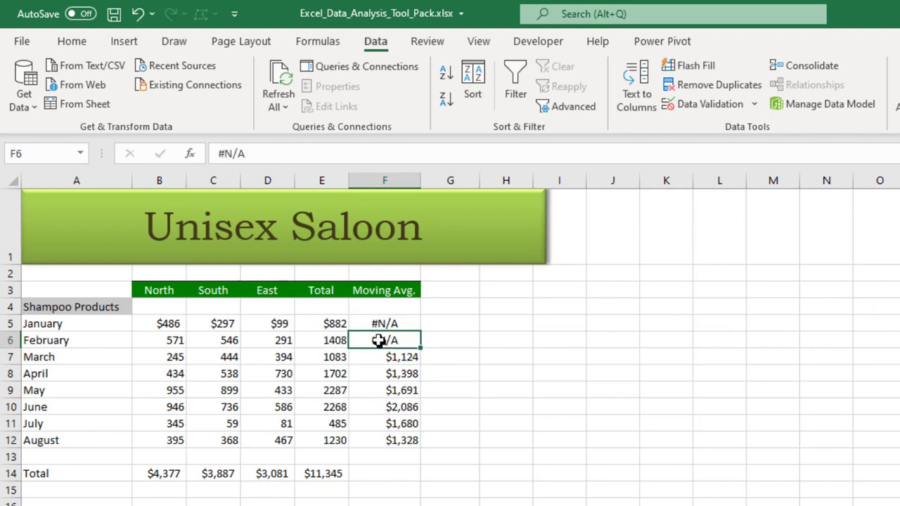
click(377, 323)
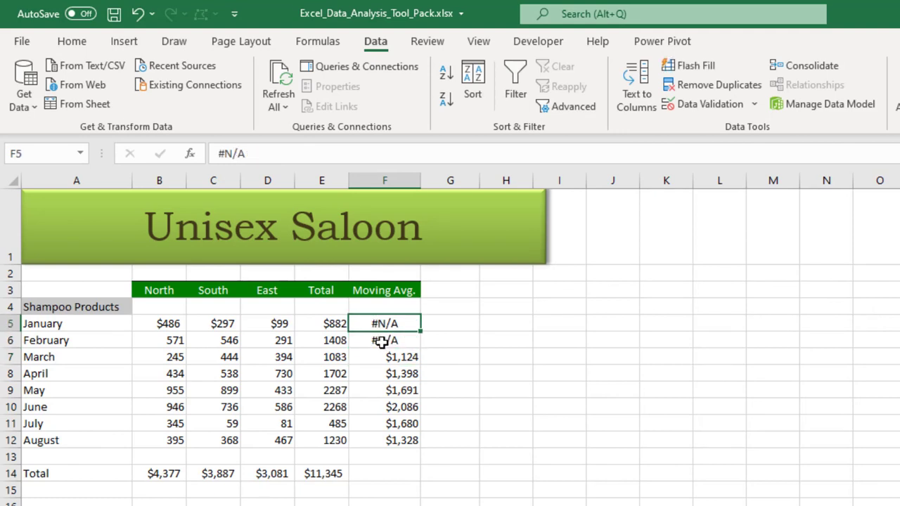
click(380, 342)
click(375, 323)
click(387, 357)
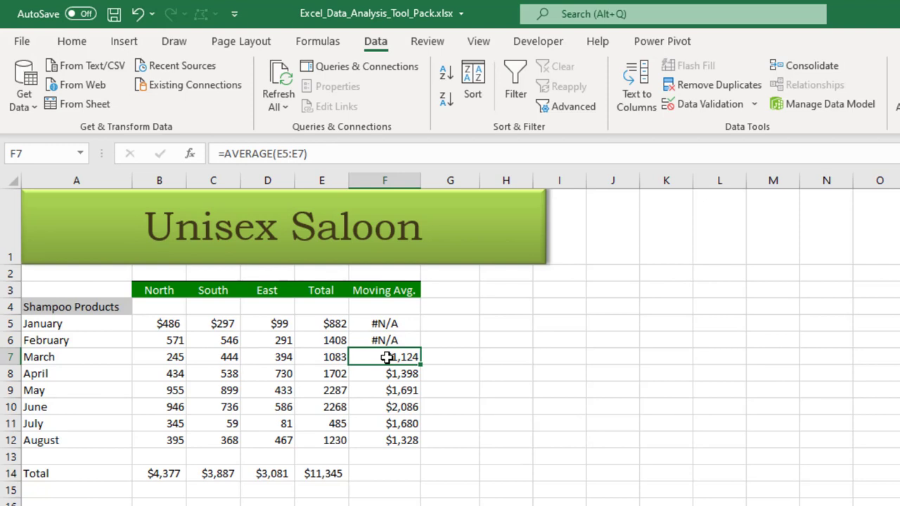
key(F2)
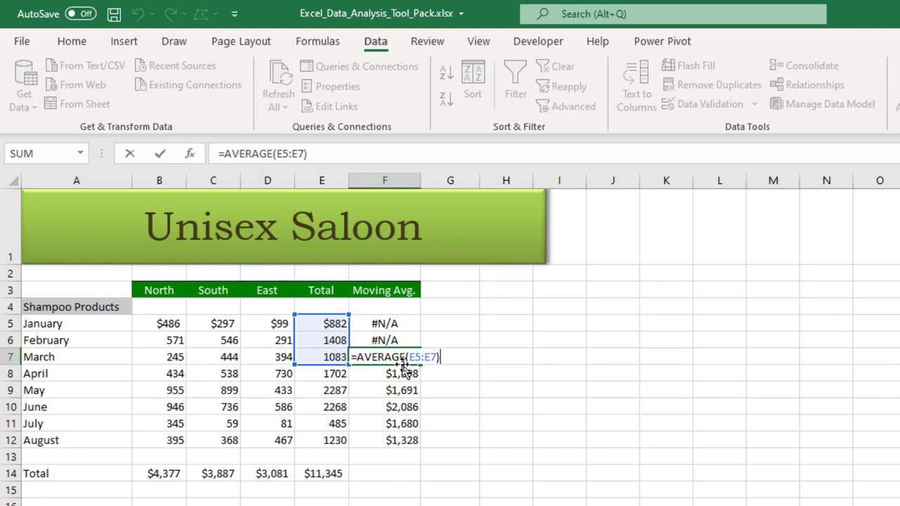
key(Escape)
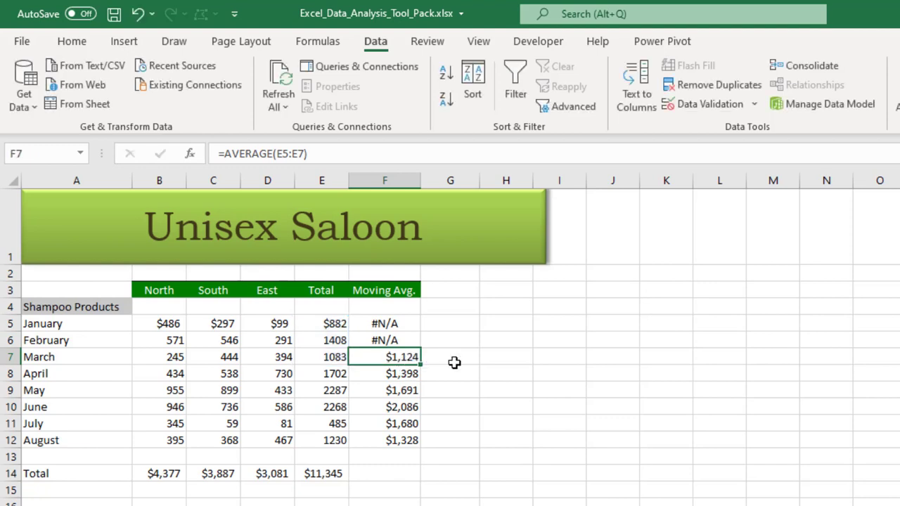
- Enter the check formula =SUM(E5:E7/3) in G7 beside March's moving average
click(455, 362)
text(=)
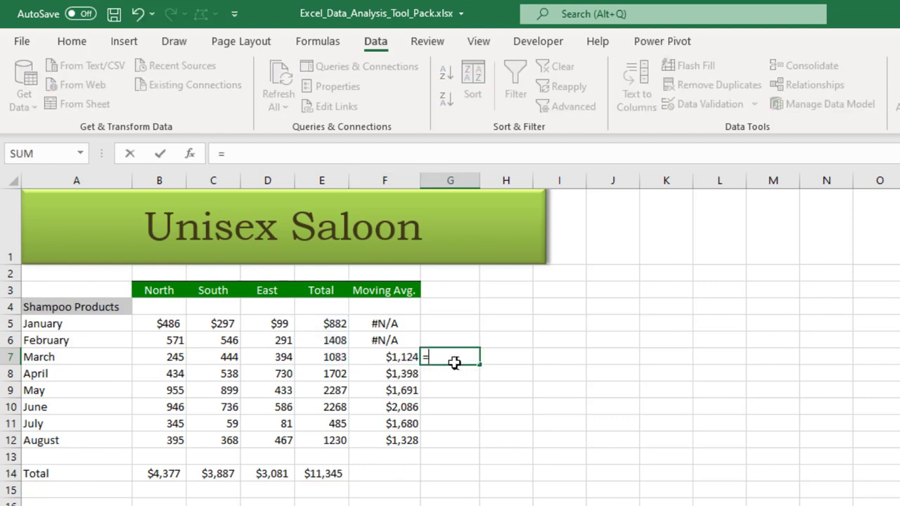
text(sum)
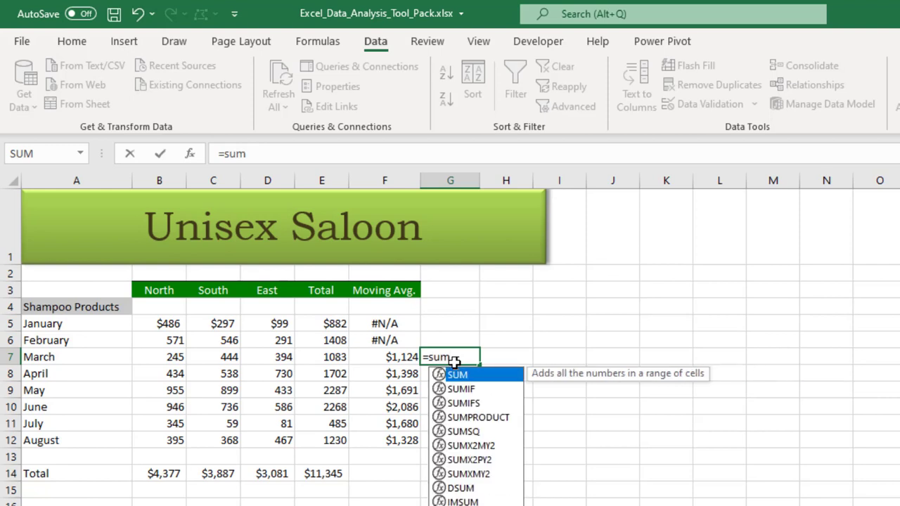
key(Tab)
drag(331, 324, 326, 357)
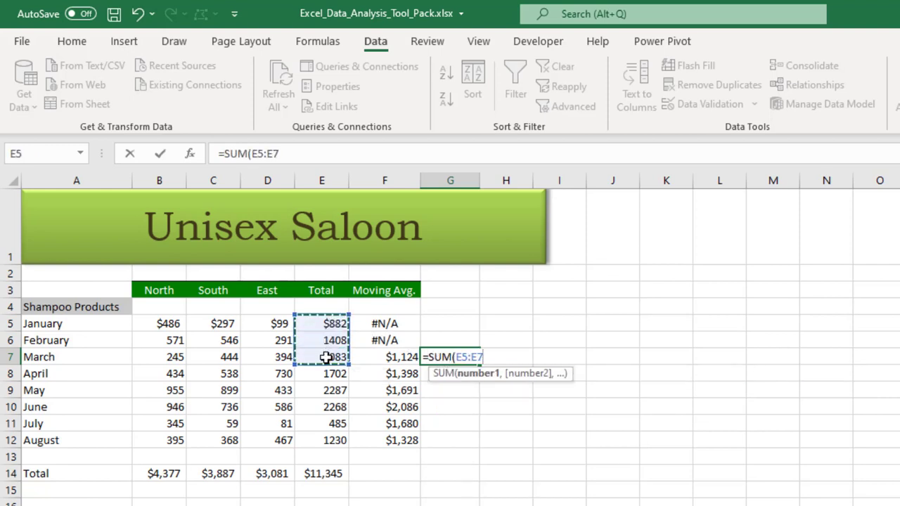
text(/)
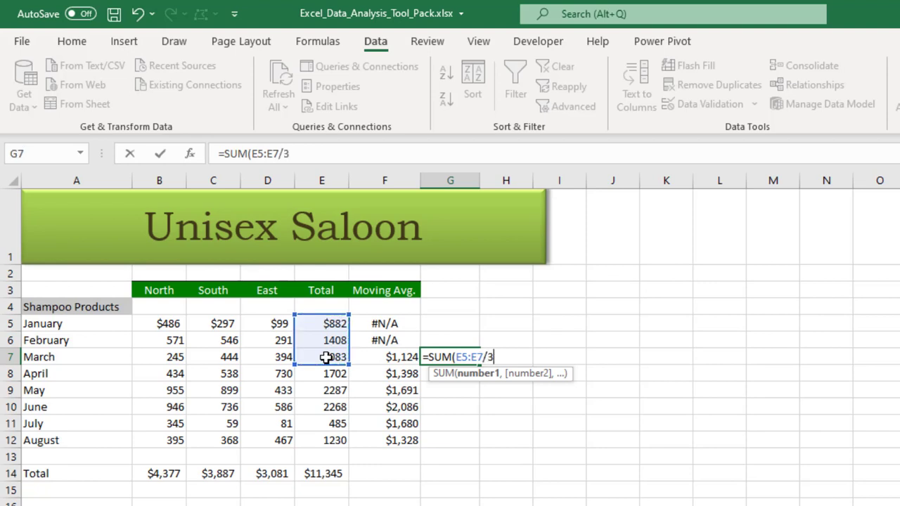
text(3))
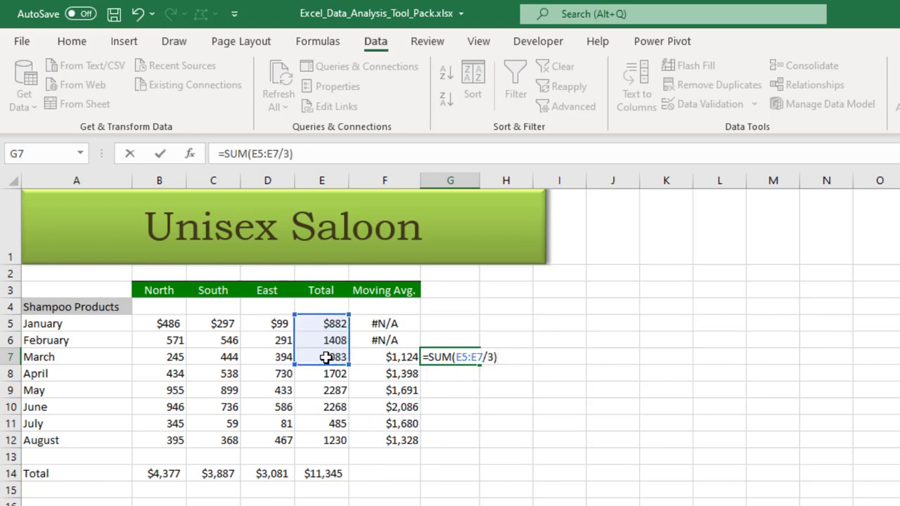
key(Return)
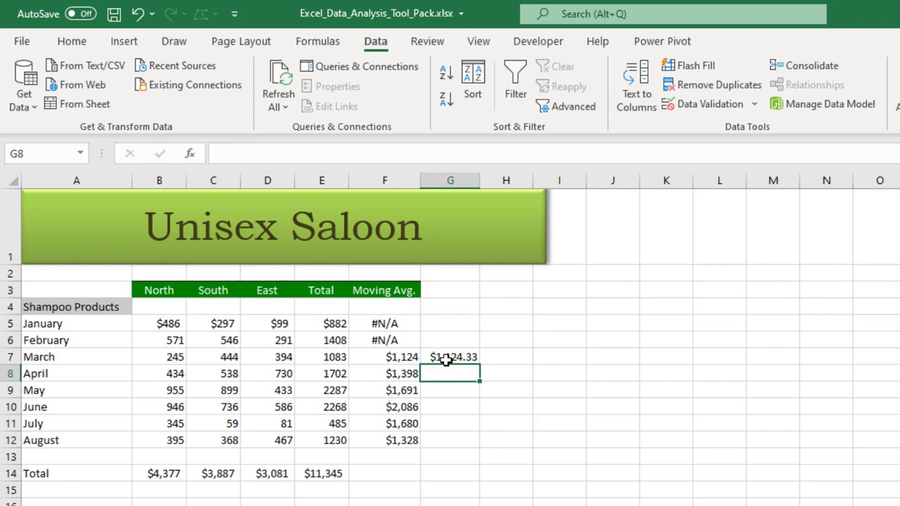
click(446, 360)
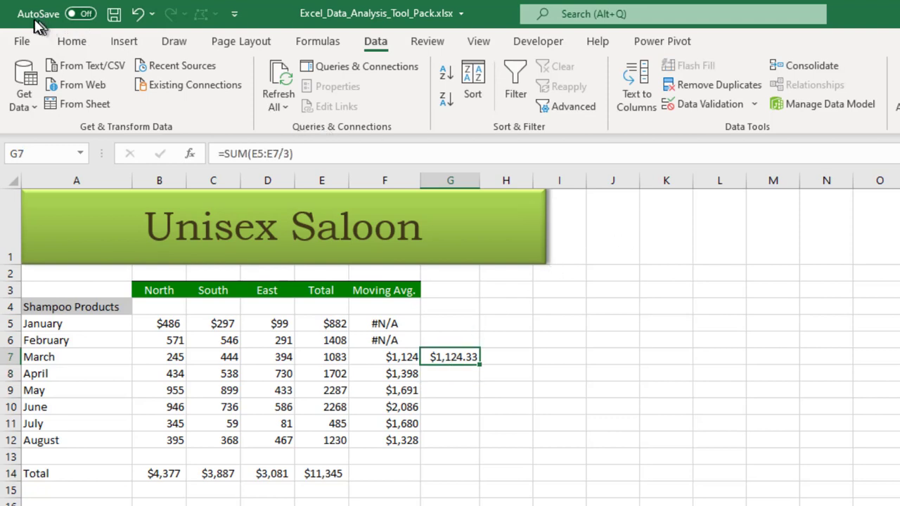
- Reduce the check value in G7 to zero decimal places
click(71, 40)
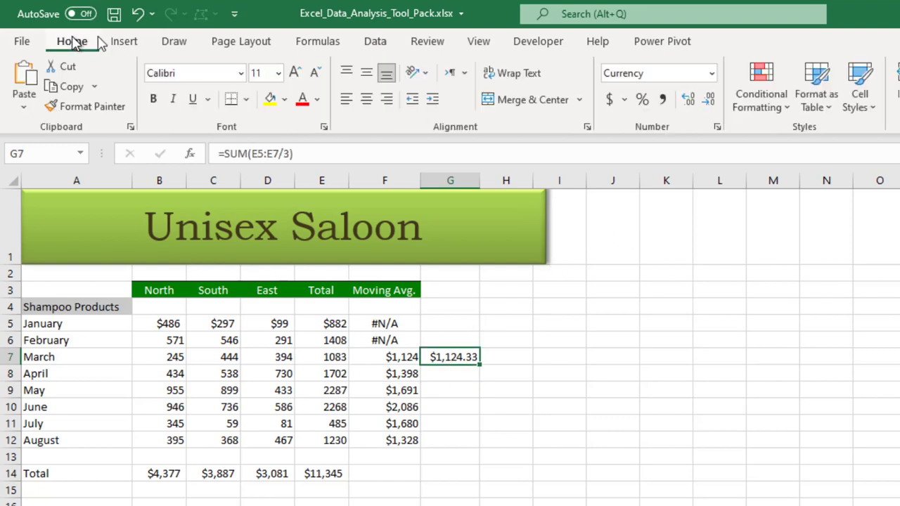
click(709, 101)
click(709, 100)
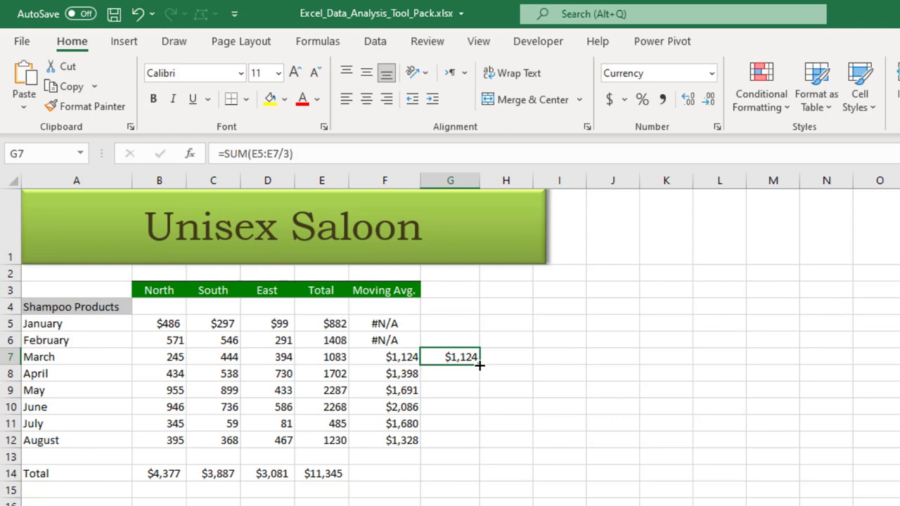
- Fill the check formula from G7 down to G12 and inspect the copied formulas for April and May
drag(480, 365, 465, 440)
click(450, 375)
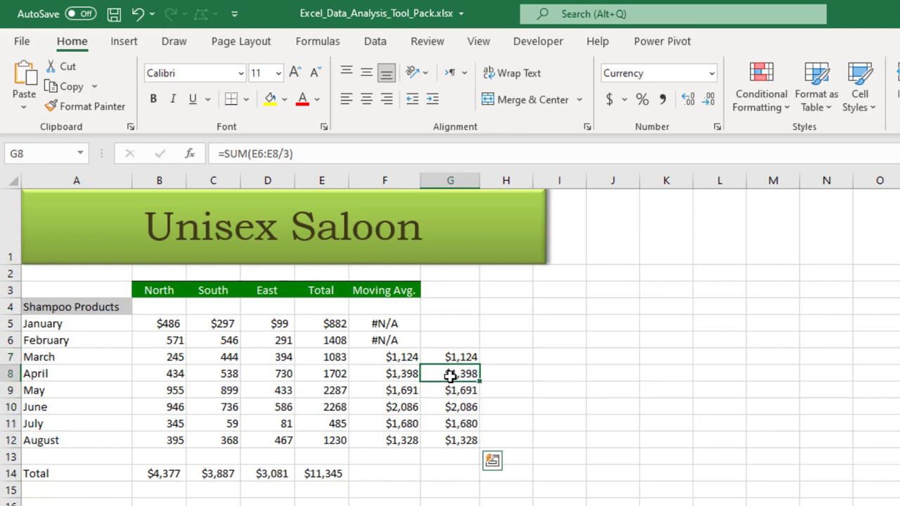
click(452, 397)
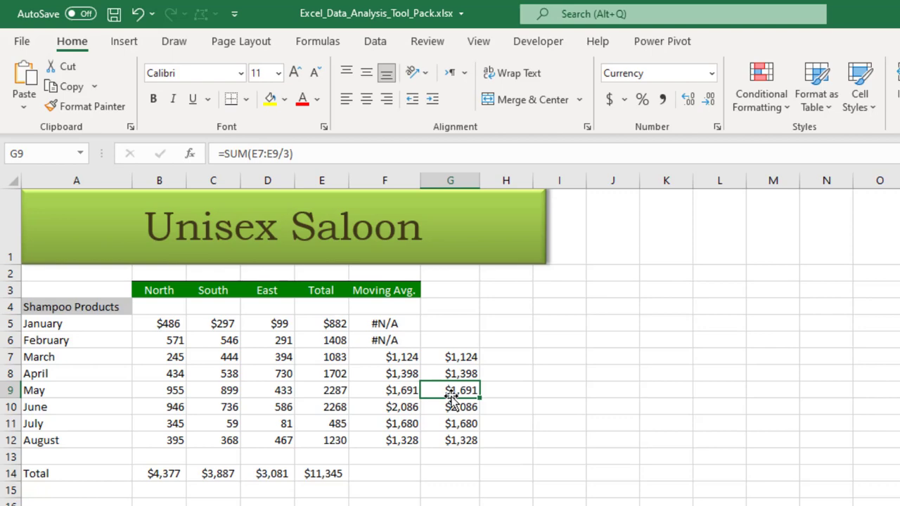
click(464, 357)
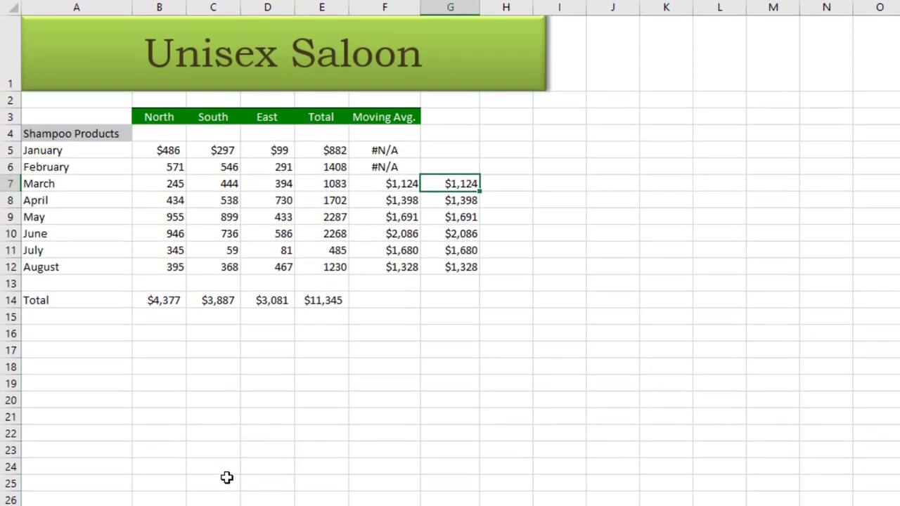
- Switch to the Rank worksheet and review its Reseller Name and Purchases columns
key(ctrl+Page_Down)
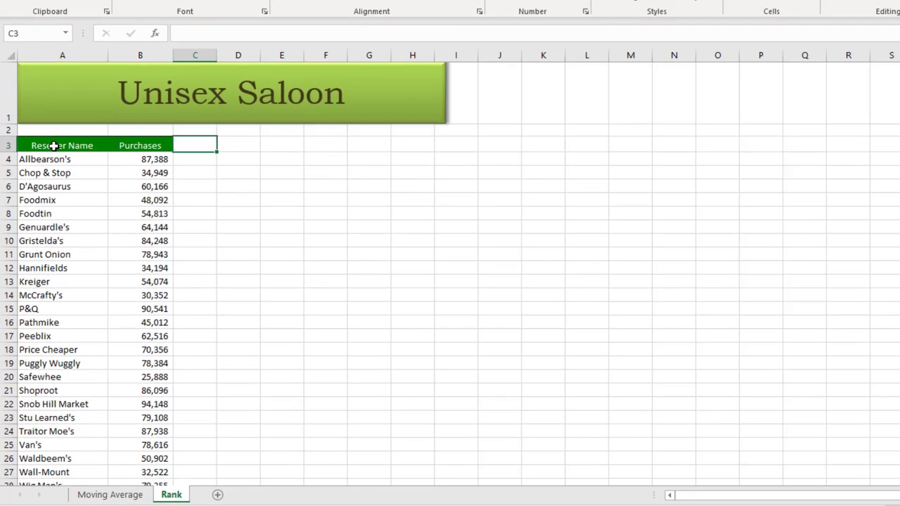
click(66, 80)
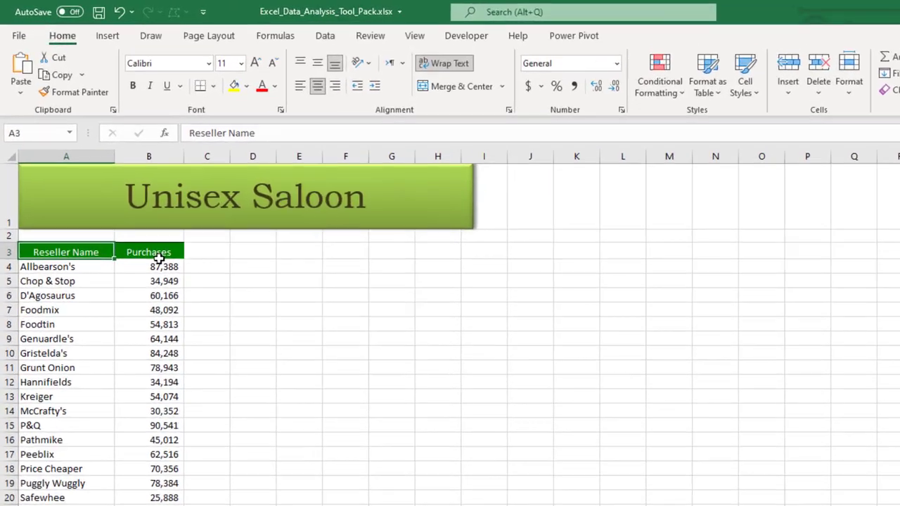
click(121, 200)
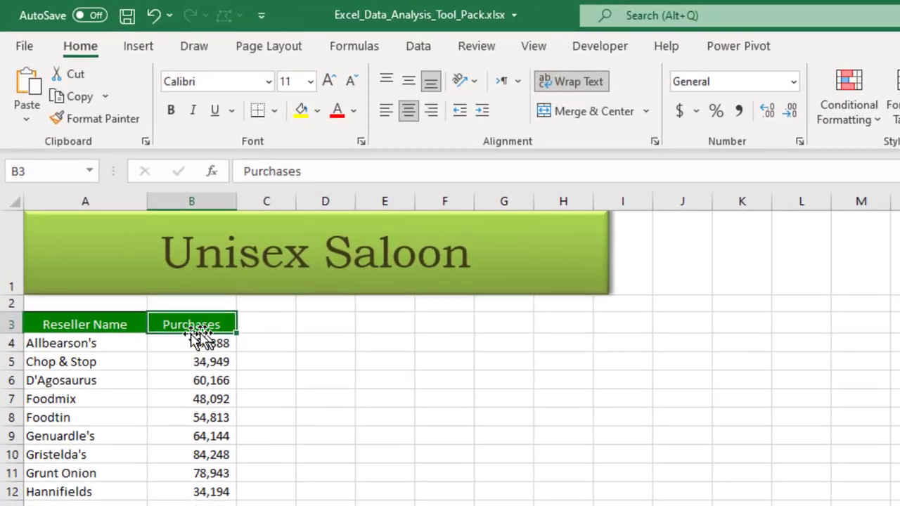
click(72, 327)
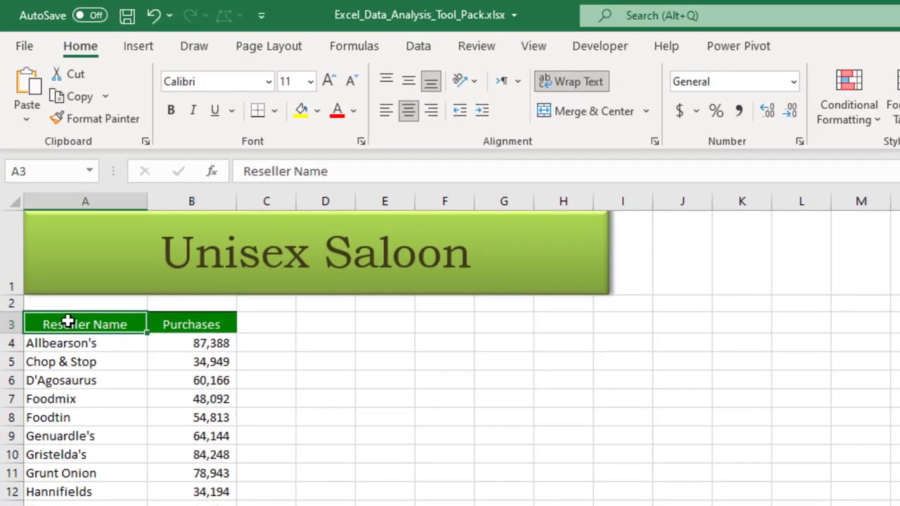
click(195, 324)
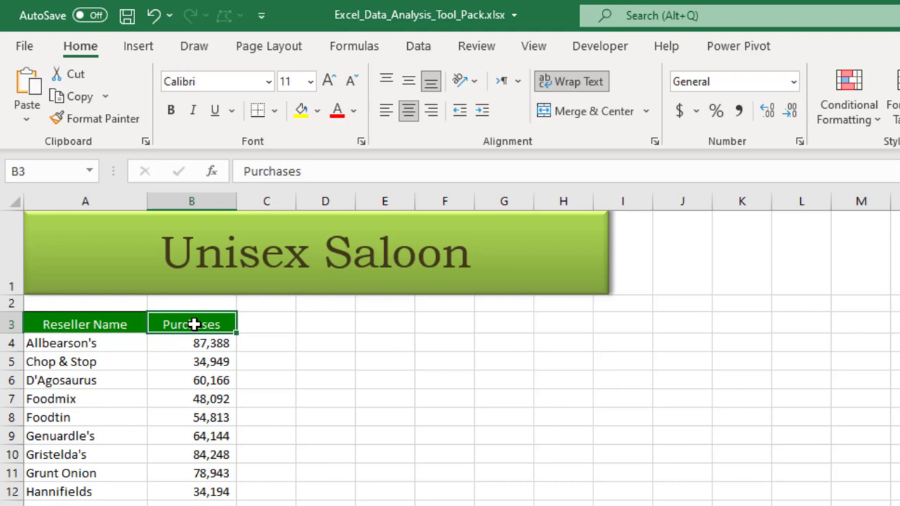
click(62, 326)
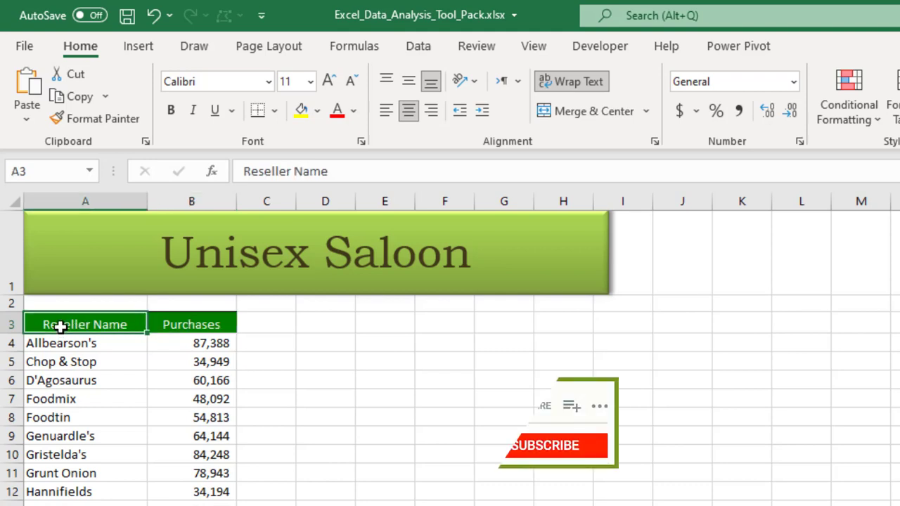
click(184, 328)
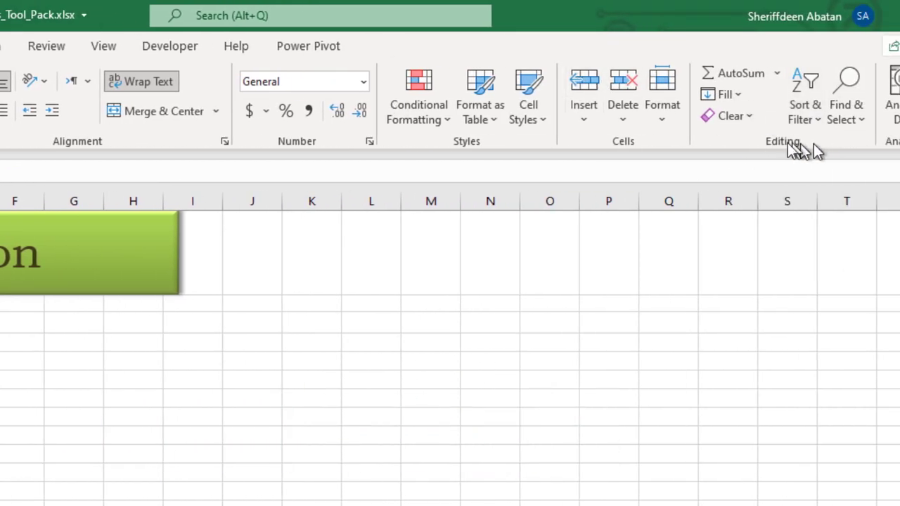
- Sort the reseller list by Purchases on cell values, from largest to smallest
click(816, 120)
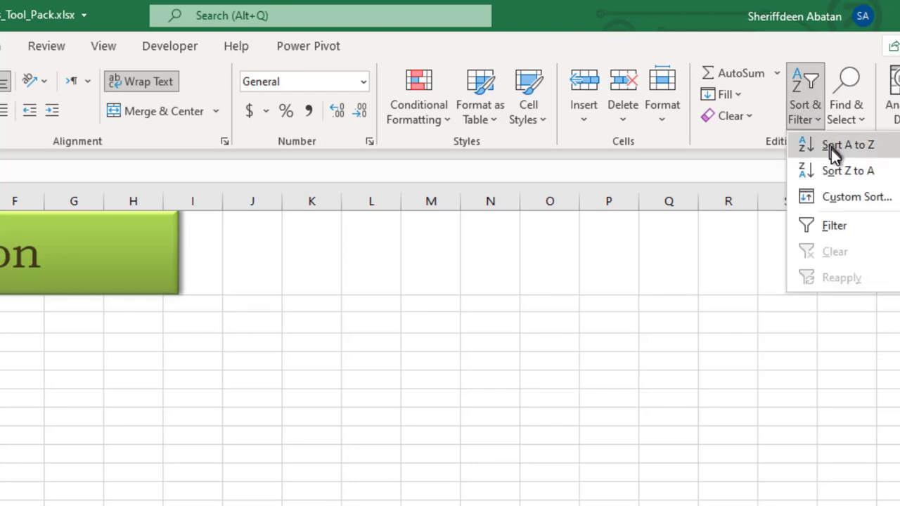
click(831, 196)
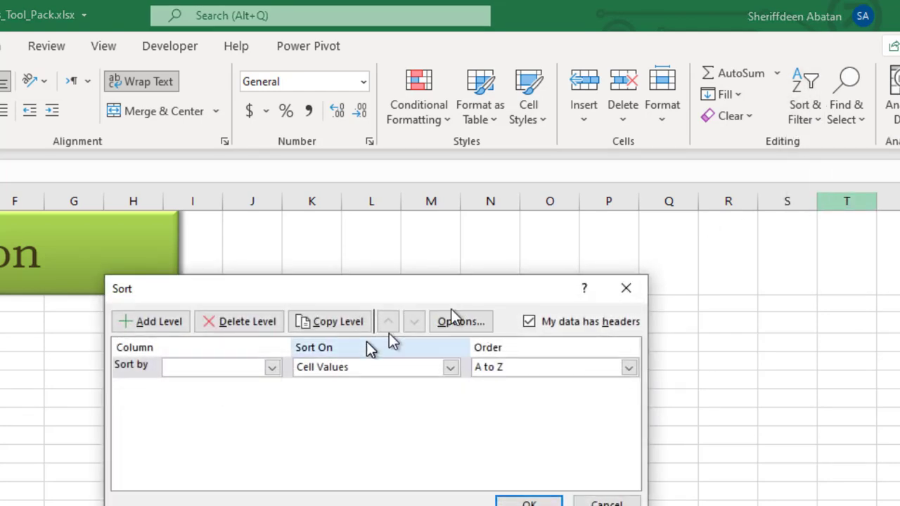
click(272, 367)
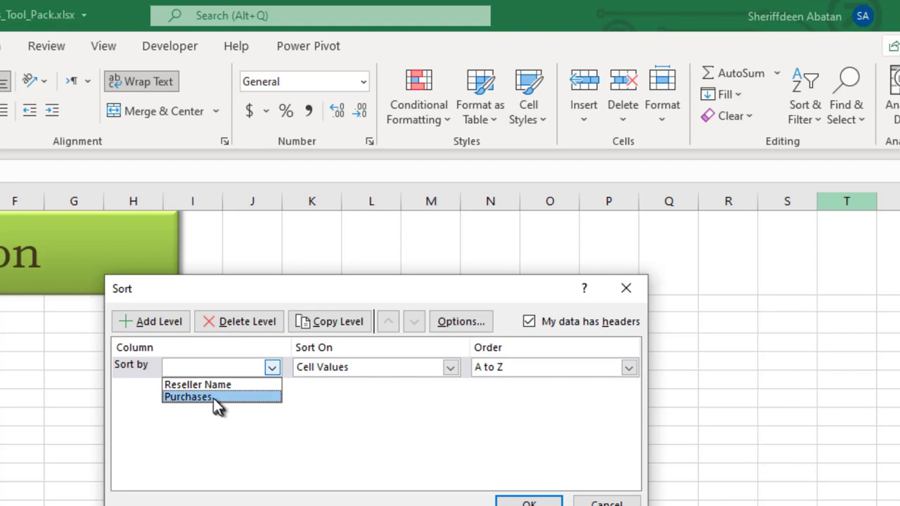
click(213, 398)
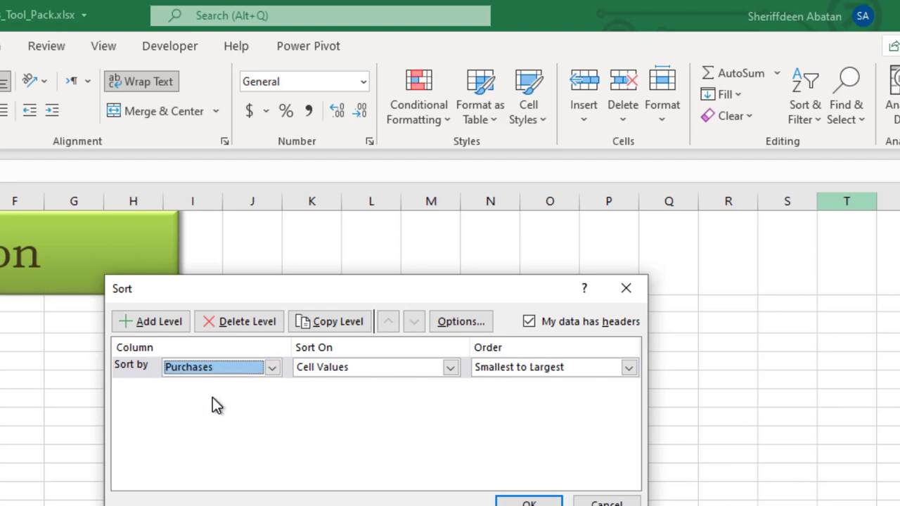
click(629, 368)
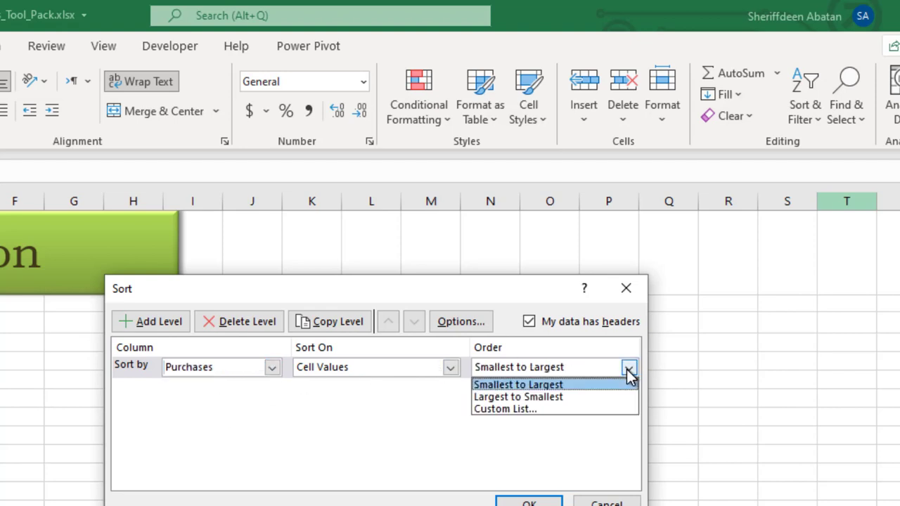
click(565, 397)
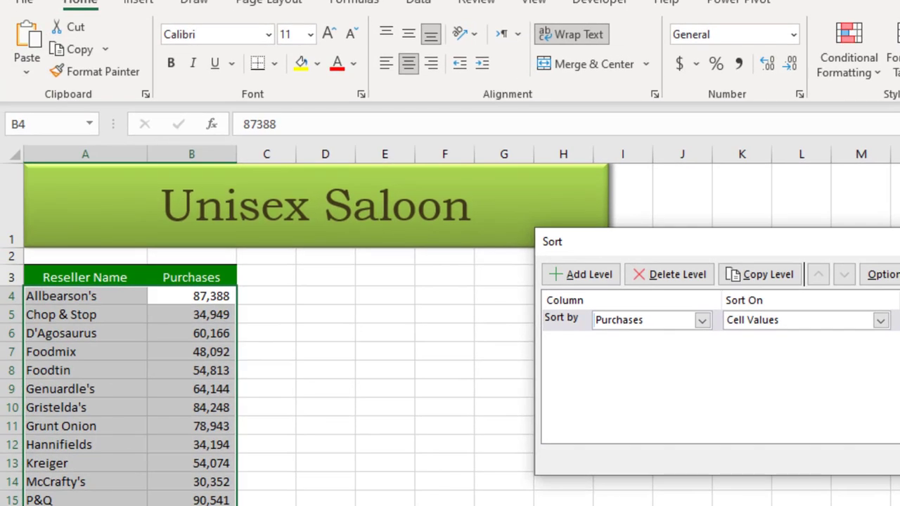
click(899, 460)
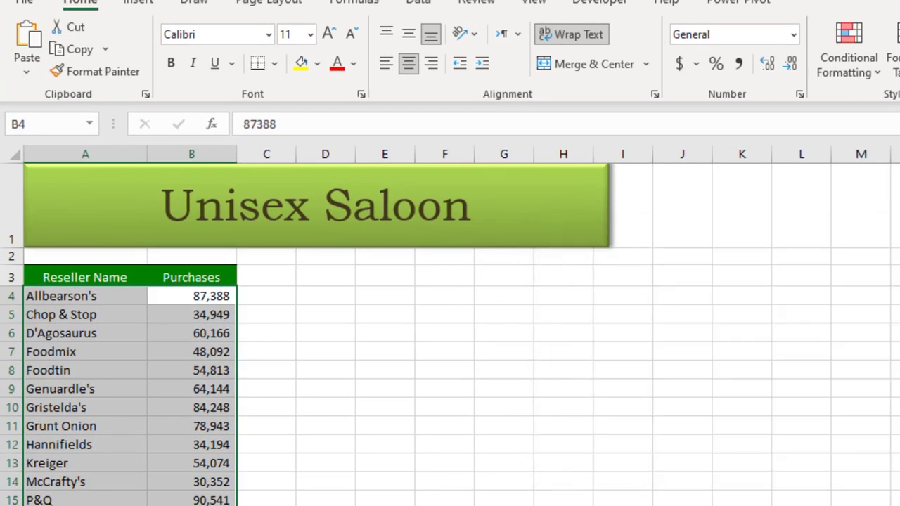
- Check the top purchase amount in B4 and undo the sort of the reseller list
click(216, 299)
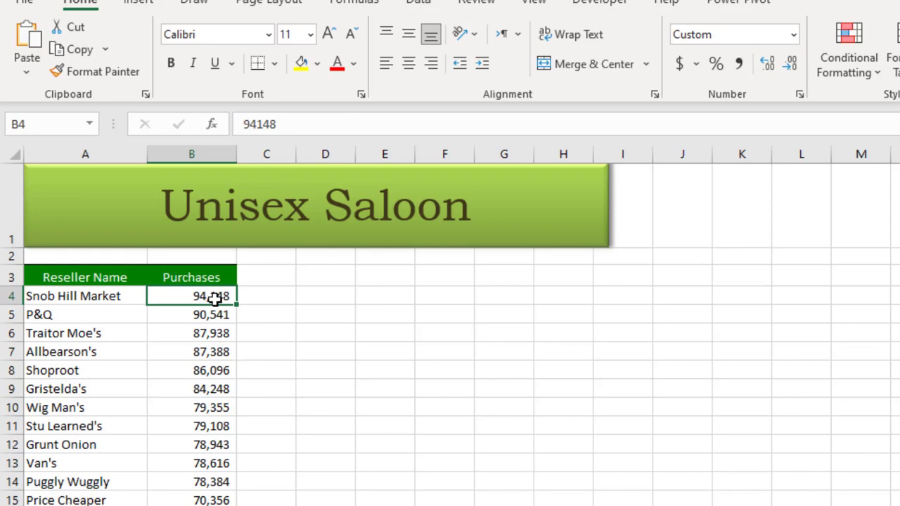
key(ctrl+z)
click(187, 308)
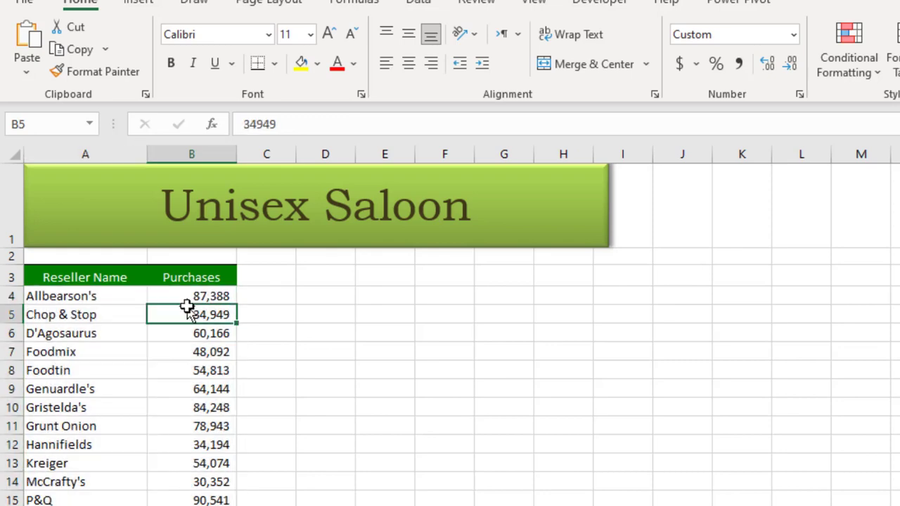
- Open the Rank and Percentile tool from the Data Analysis toolset
click(97, 279)
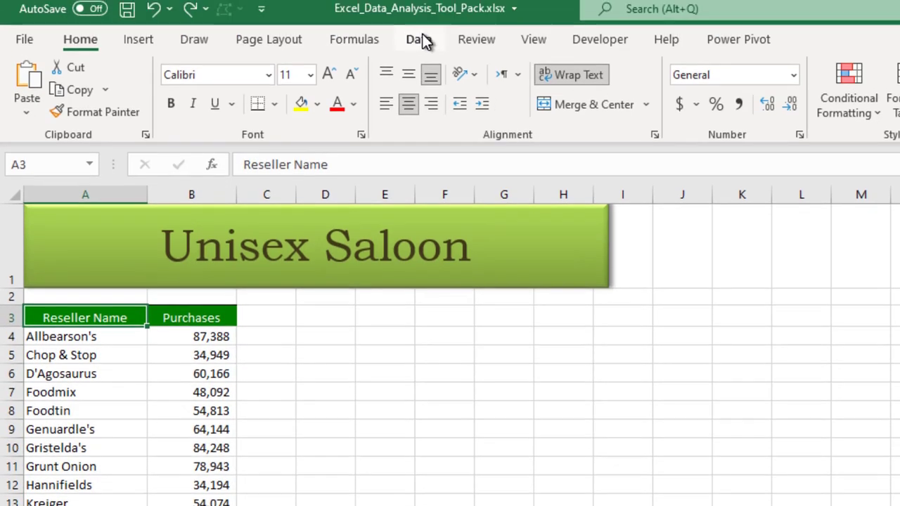
click(418, 2)
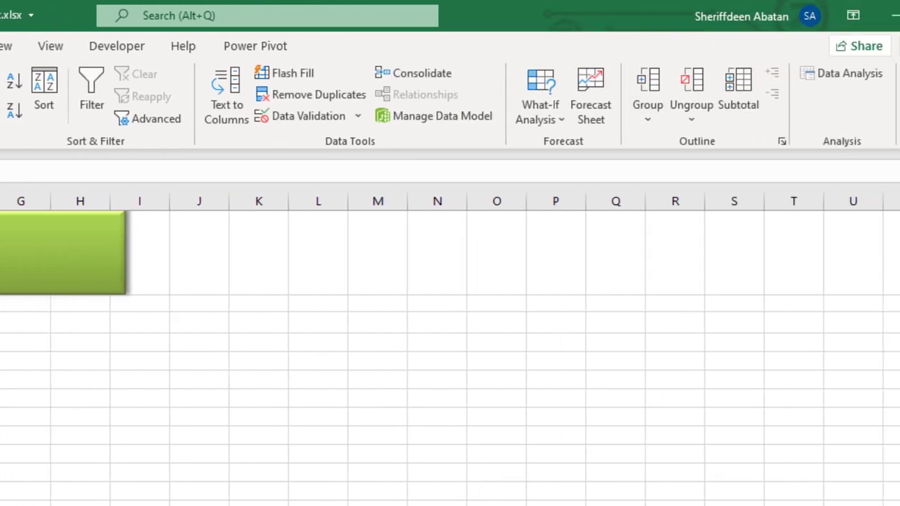
click(872, 76)
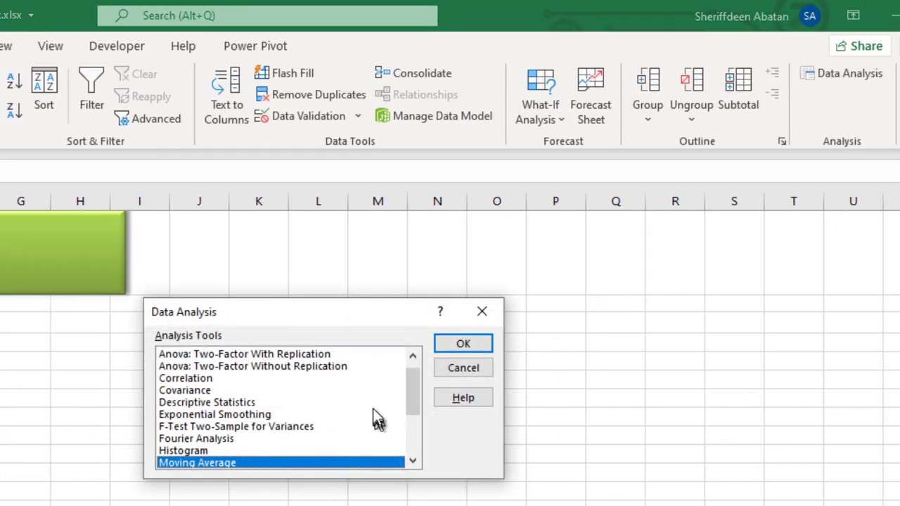
drag(412, 405, 410, 434)
click(248, 416)
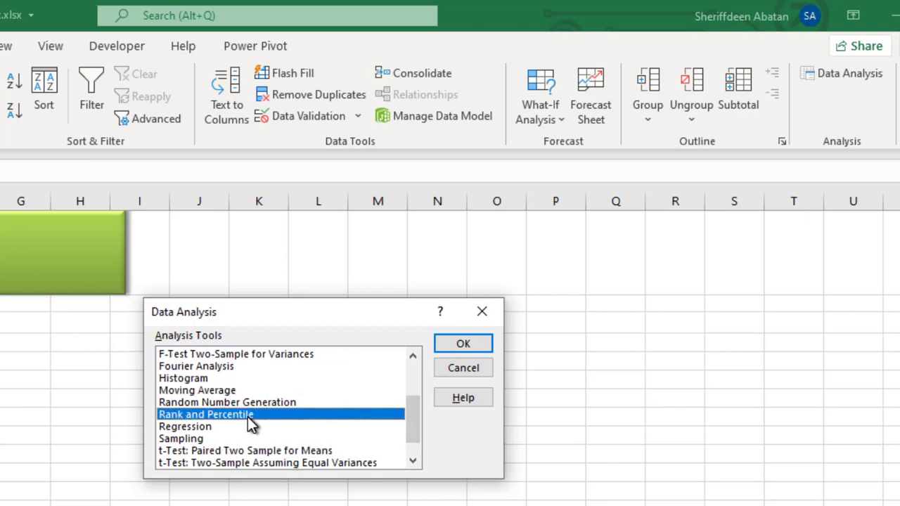
click(456, 347)
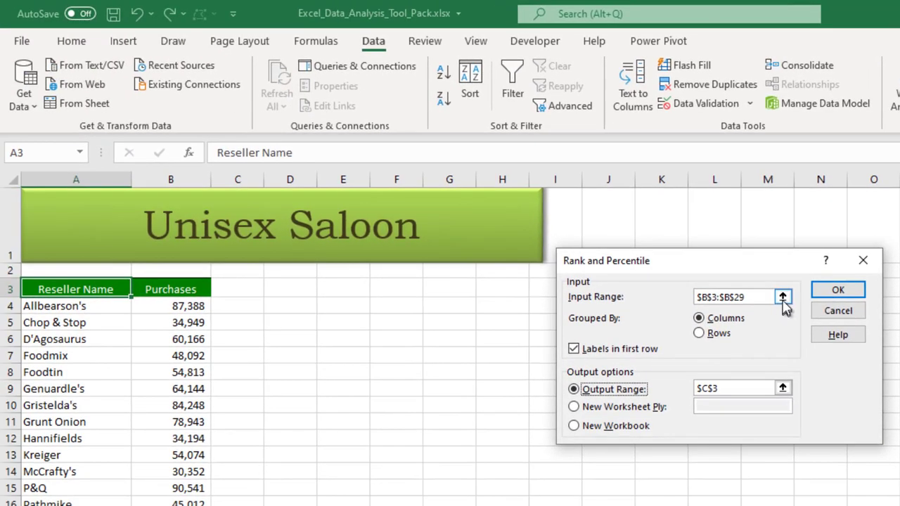
- Run Rank and Percentile on input range $B$3:$B$29, grouped by columns with labels in the first row, and output range $C$3
click(402, 332)
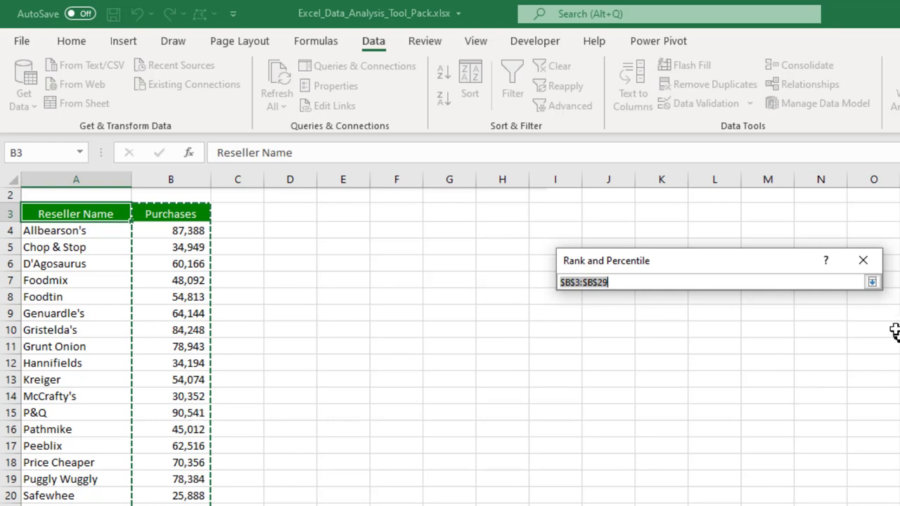
click(872, 282)
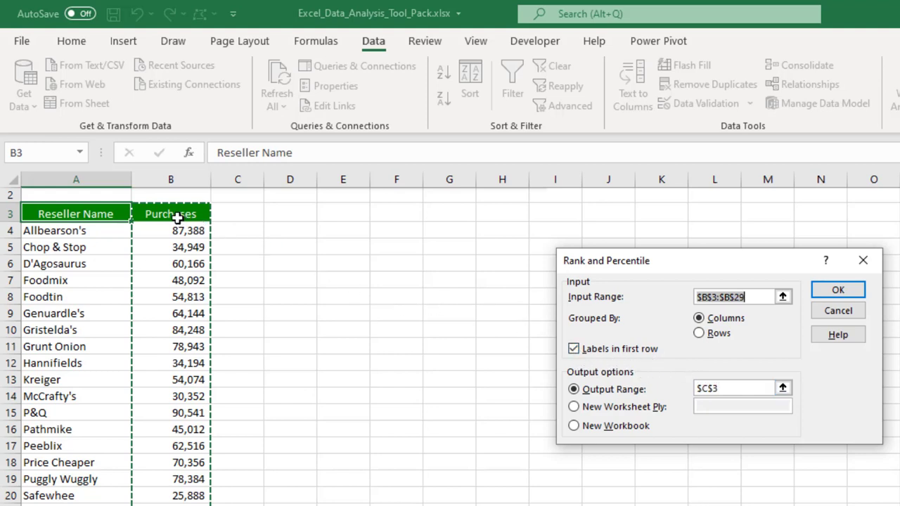
click(784, 389)
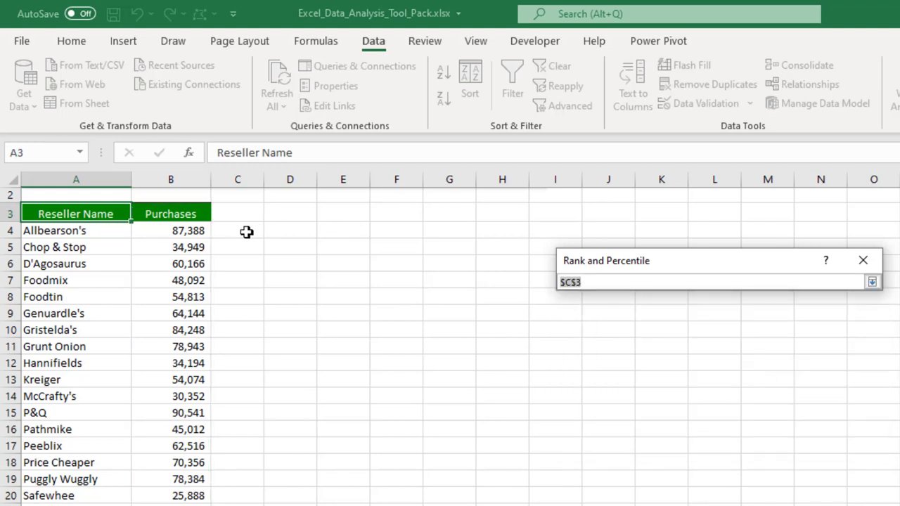
click(239, 212)
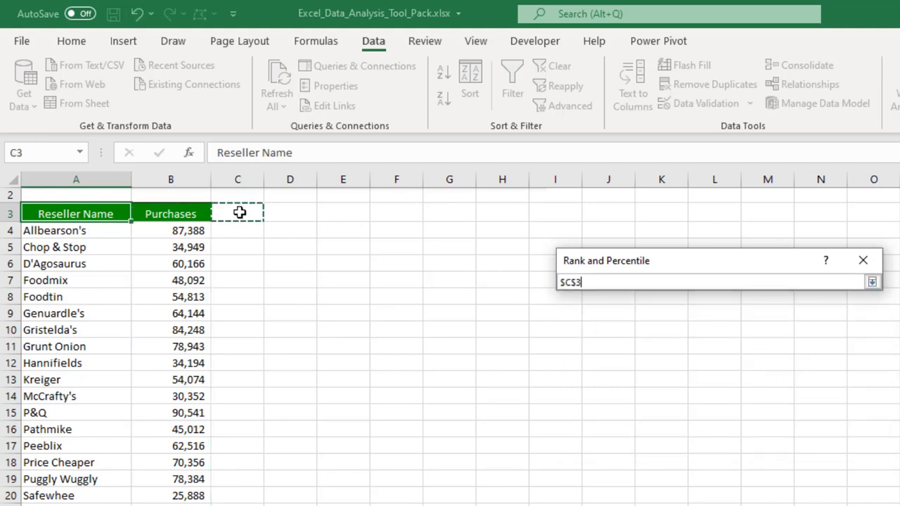
click(872, 282)
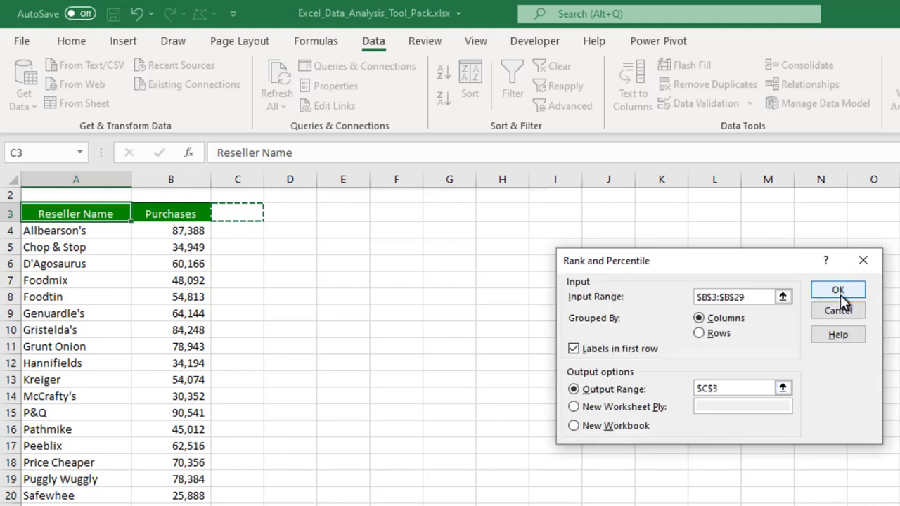
click(838, 292)
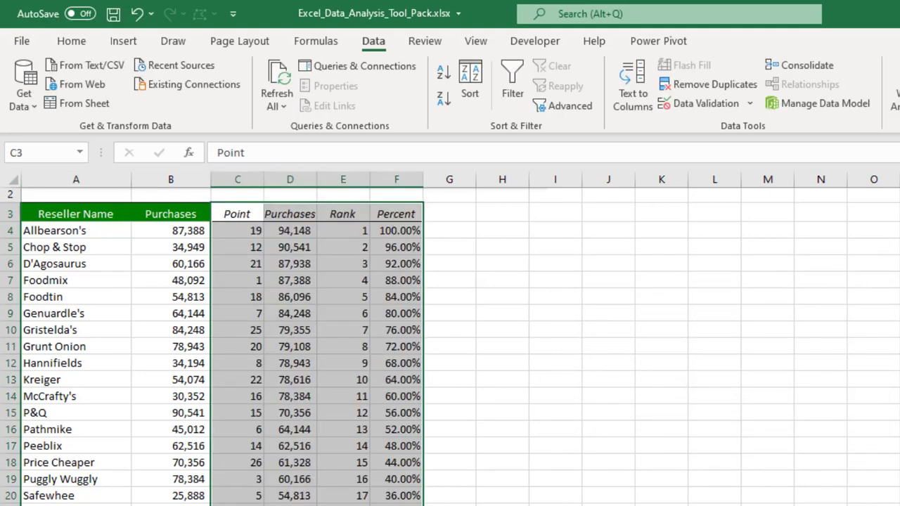
- Examine the Point column of the ranking output and its first entry in C4 against the reseller list
scroll(451, 347, up, 1)
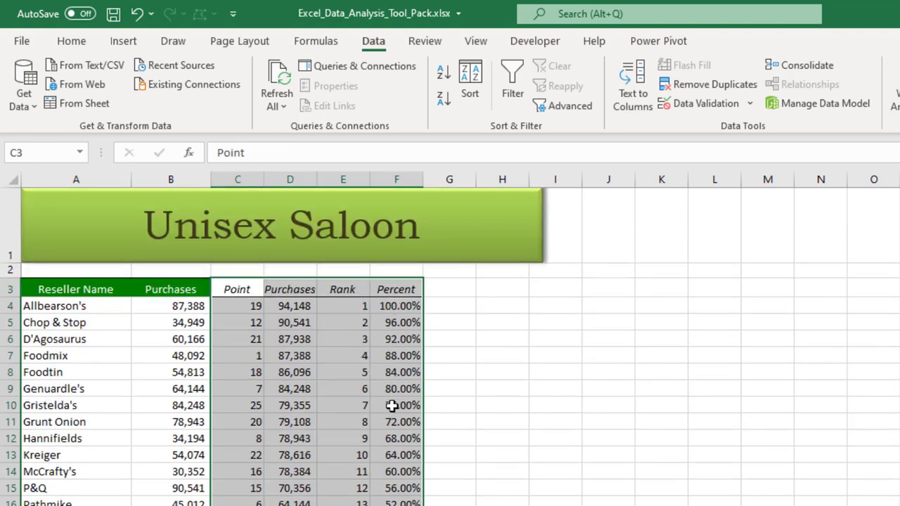
click(241, 305)
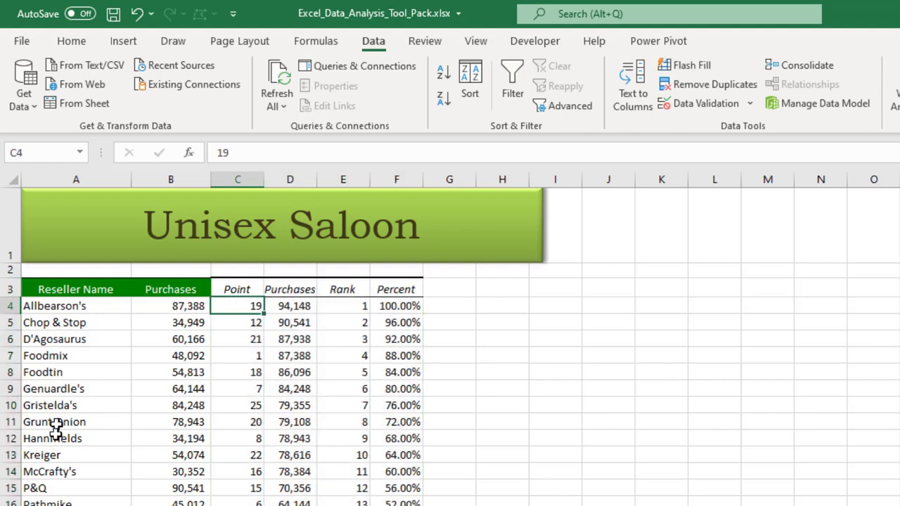
click(236, 290)
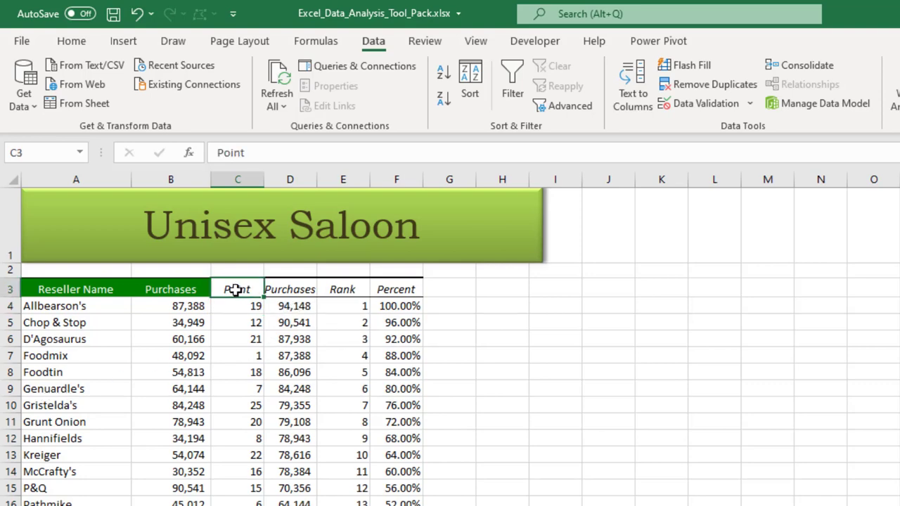
- Custom-sort the whole ranking output in columns C to F by Point on cell values, smallest to largest
key(ctrl+shift+Right)
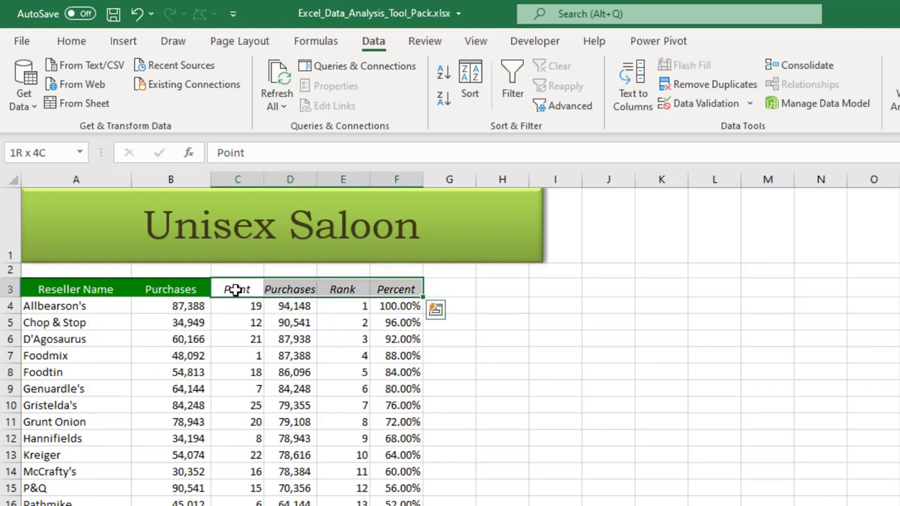
key(ctrl+shift+Down)
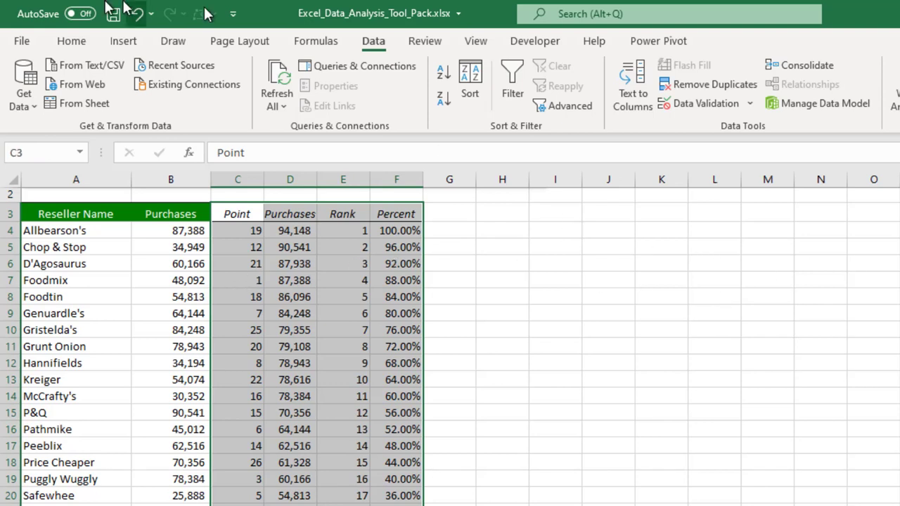
click(71, 42)
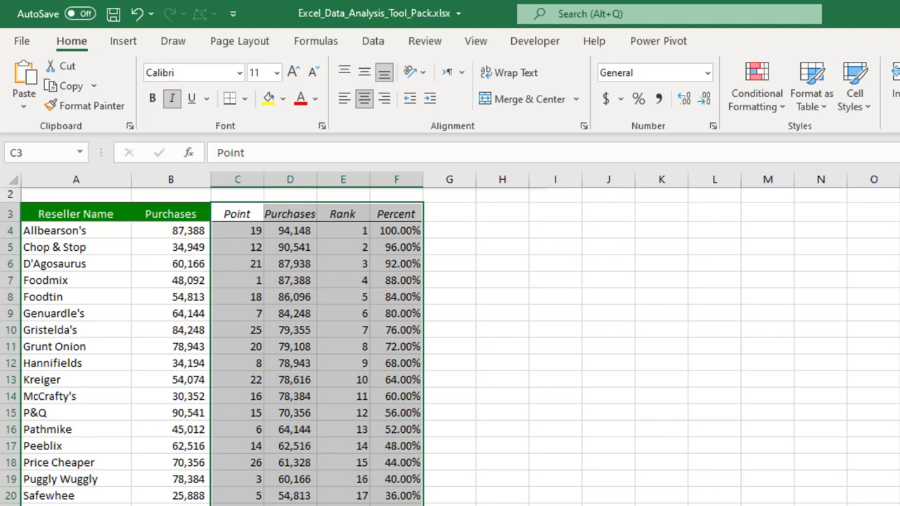
key(alt+h)
key(s)
key(u)
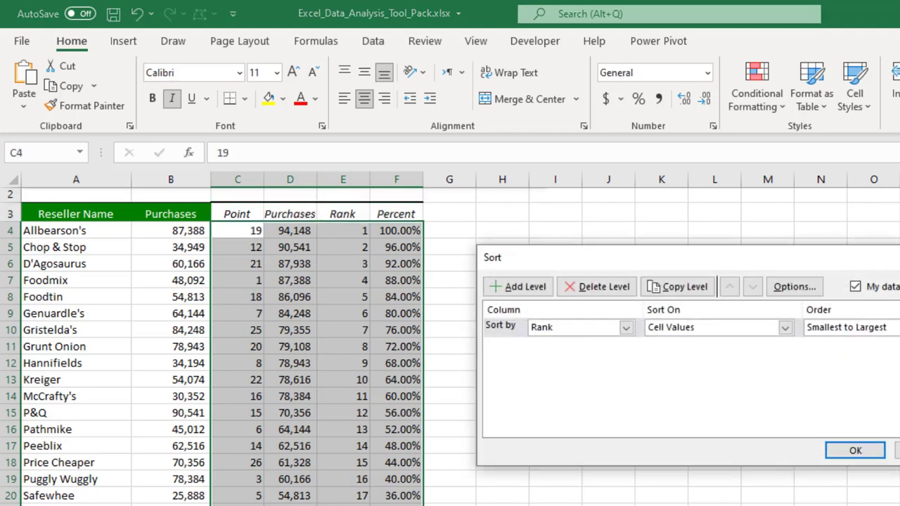
click(626, 329)
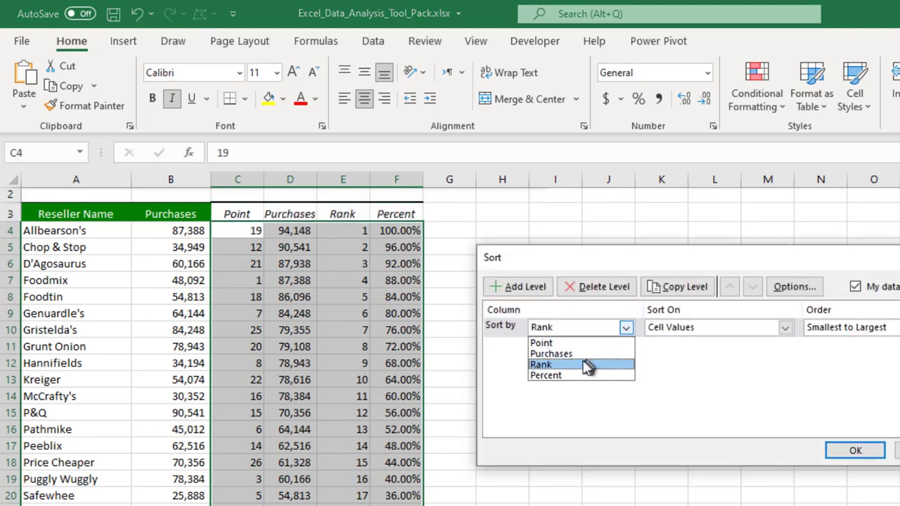
click(568, 344)
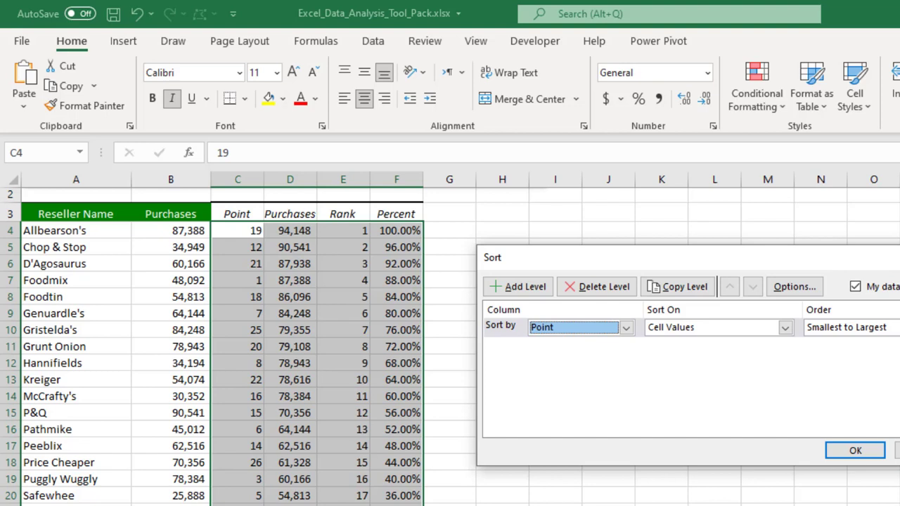
click(896, 328)
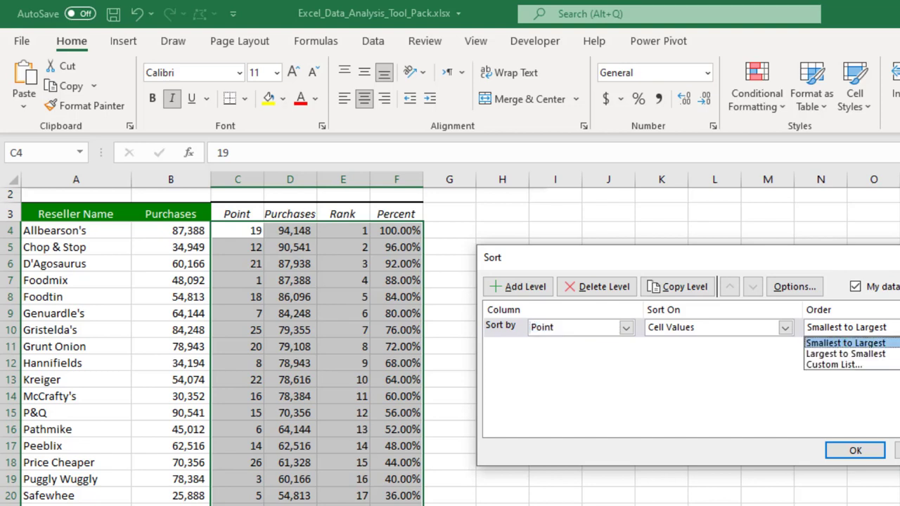
click(893, 343)
click(849, 452)
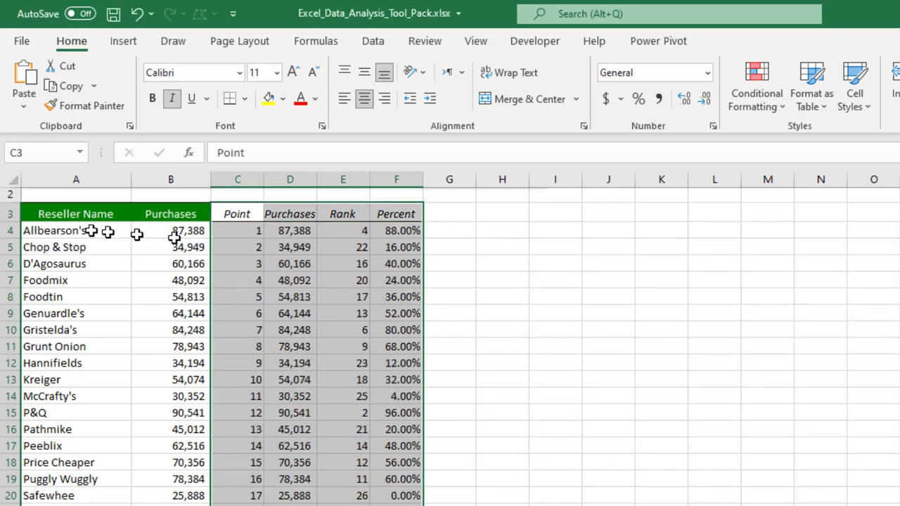
- Compare the first purchase amount in the sorted ranking output, D4, with the reseller list's amount in B4
click(284, 232)
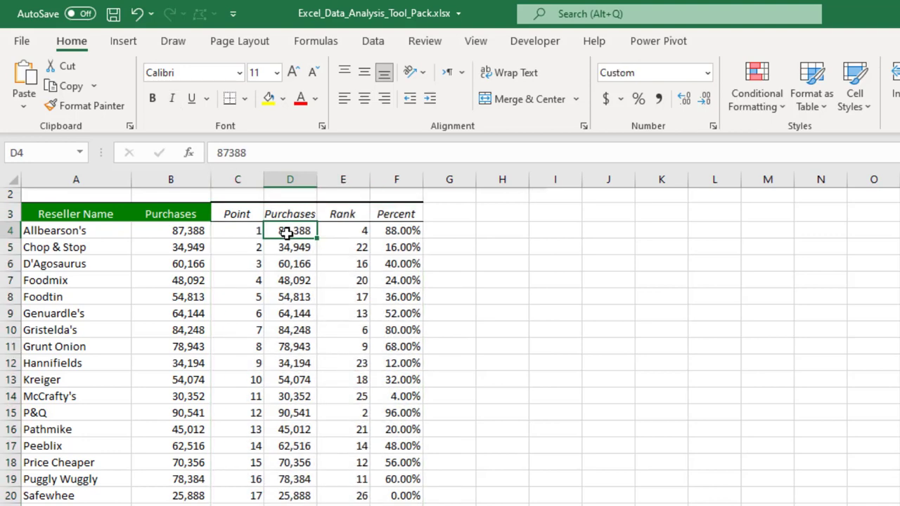
click(159, 231)
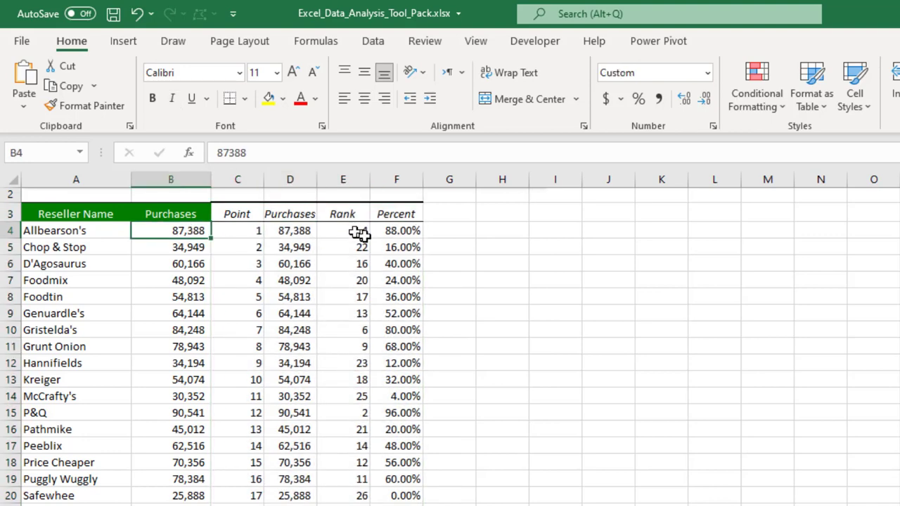
scroll(609, 318, up, 1)
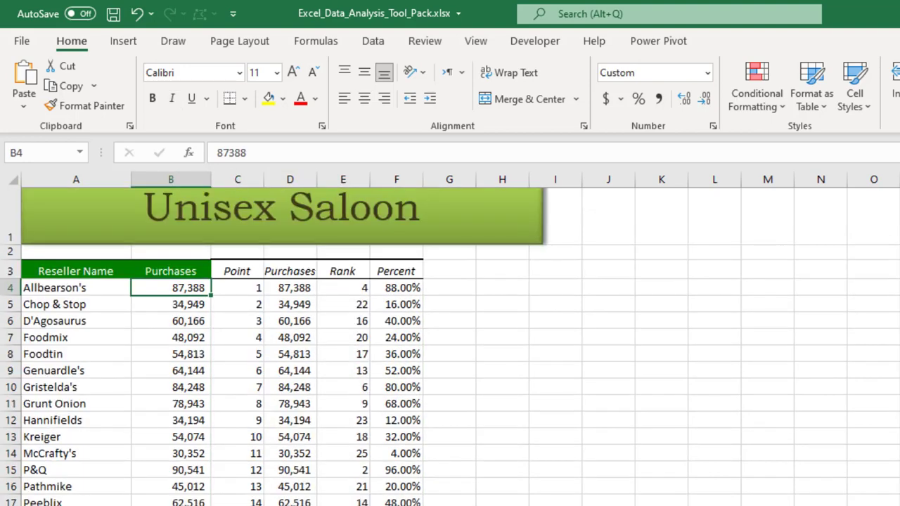
- Delete the Point and duplicate Purchases columns, C and D, and check the first reseller's rank and percent
drag(239, 175, 292, 178)
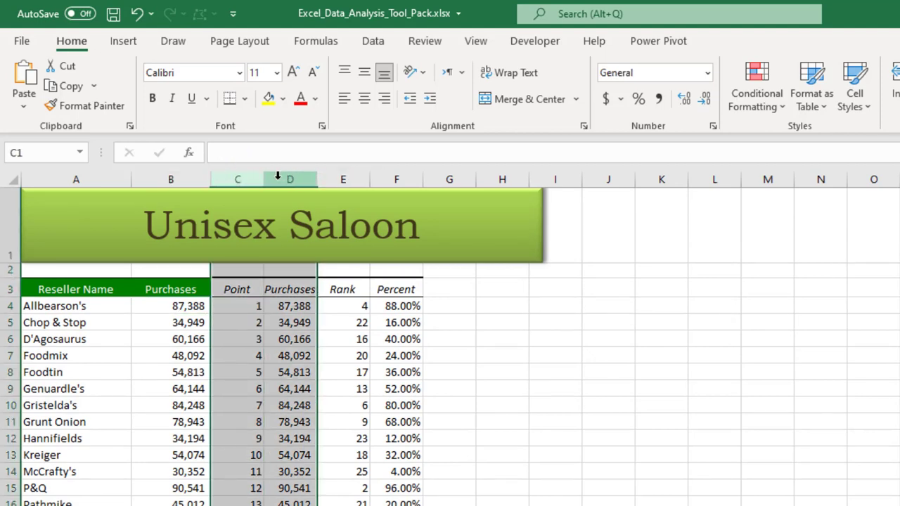
right_click(278, 177)
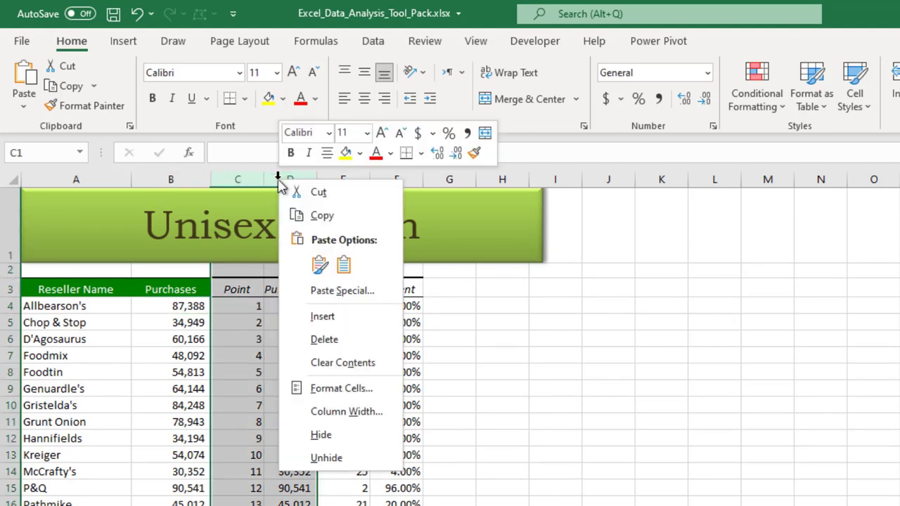
click(325, 340)
click(234, 307)
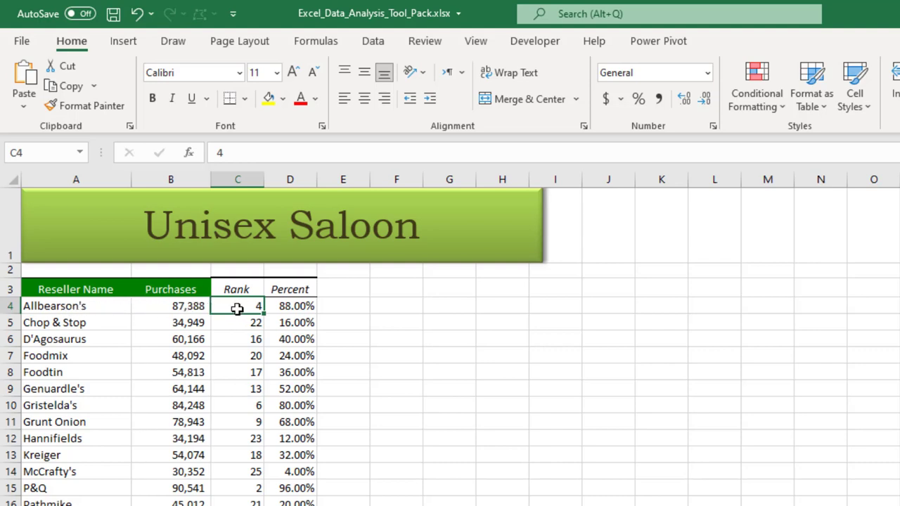
click(285, 306)
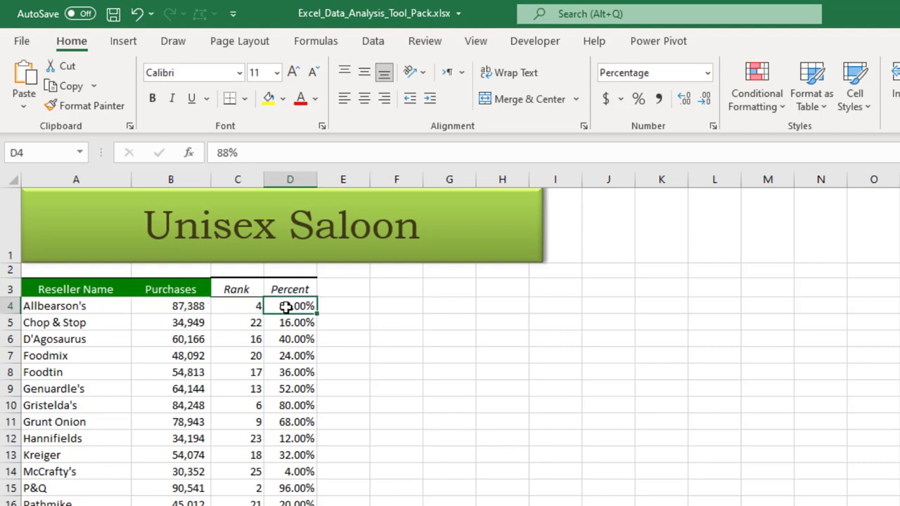